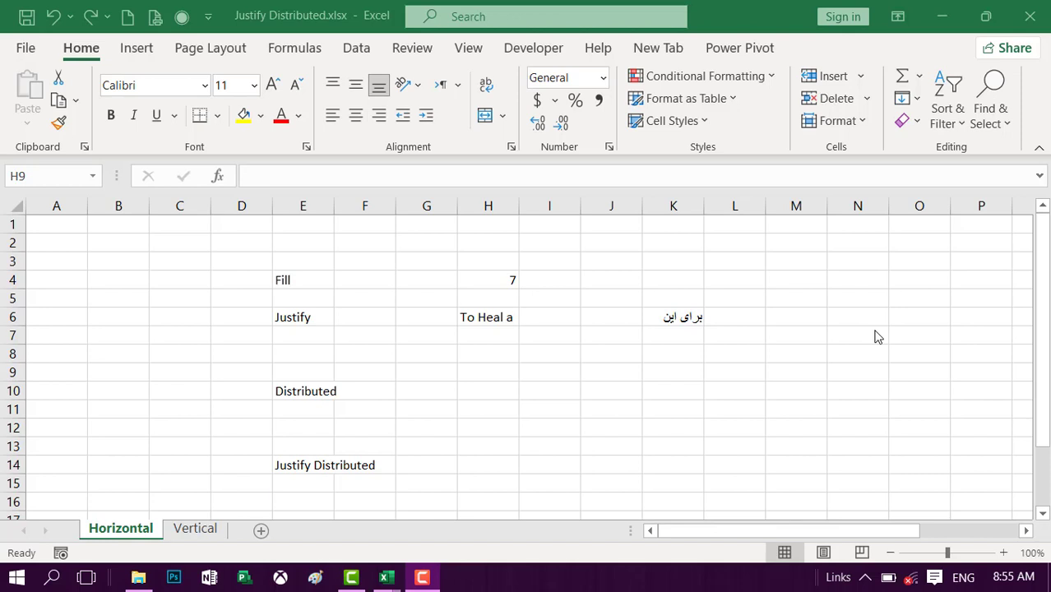
- Give G4:L4 Fill horizontal alignment so the digit 7 repeats across the row
{"action": "left_click", "coordinate": [490, 280]}
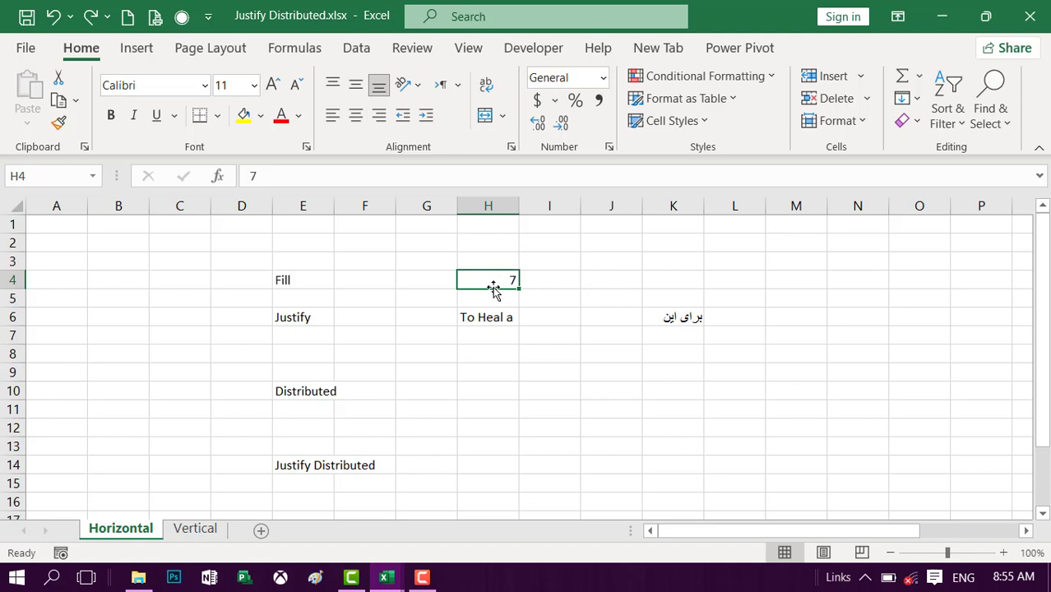
{"action": "left_click_drag", "start_coordinate": [427, 277], "coordinate": [735, 277]}
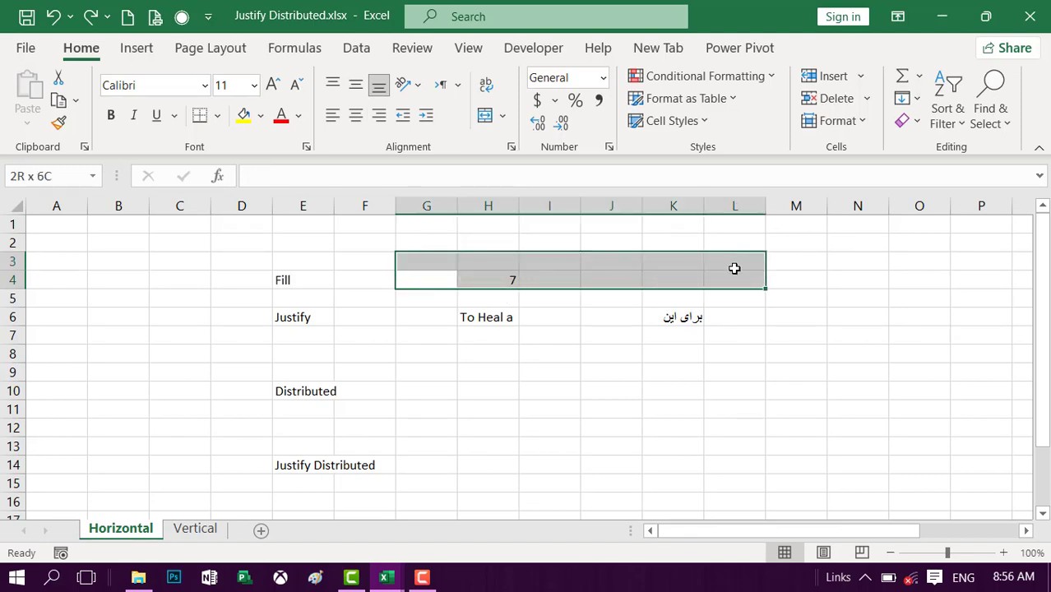
{"action": "key", "text": "ctrl+1"}
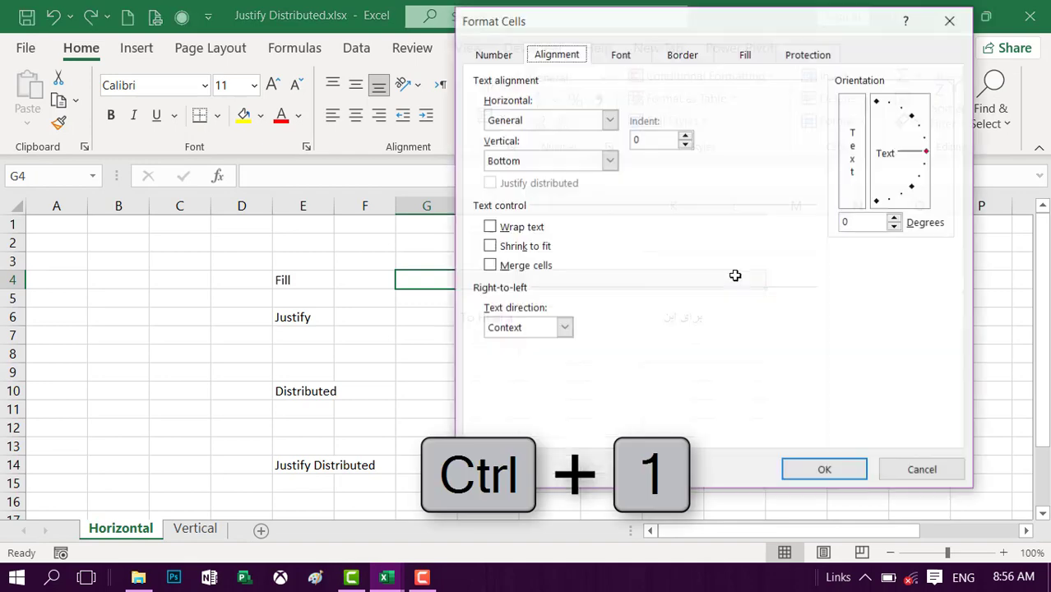
{"action": "left_click", "coordinate": [518, 124]}
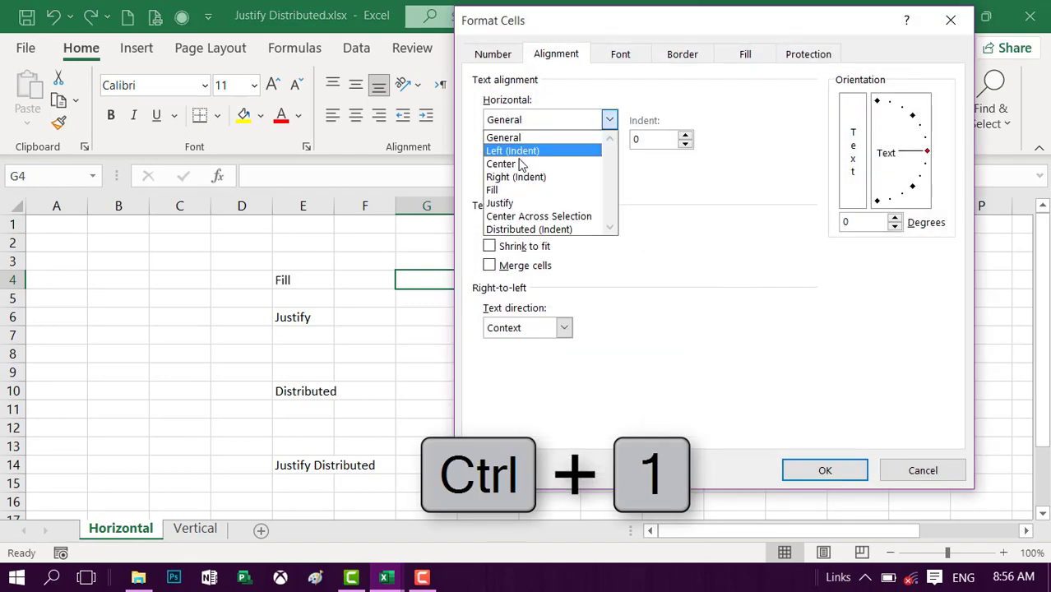
{"action": "left_click", "coordinate": [520, 190]}
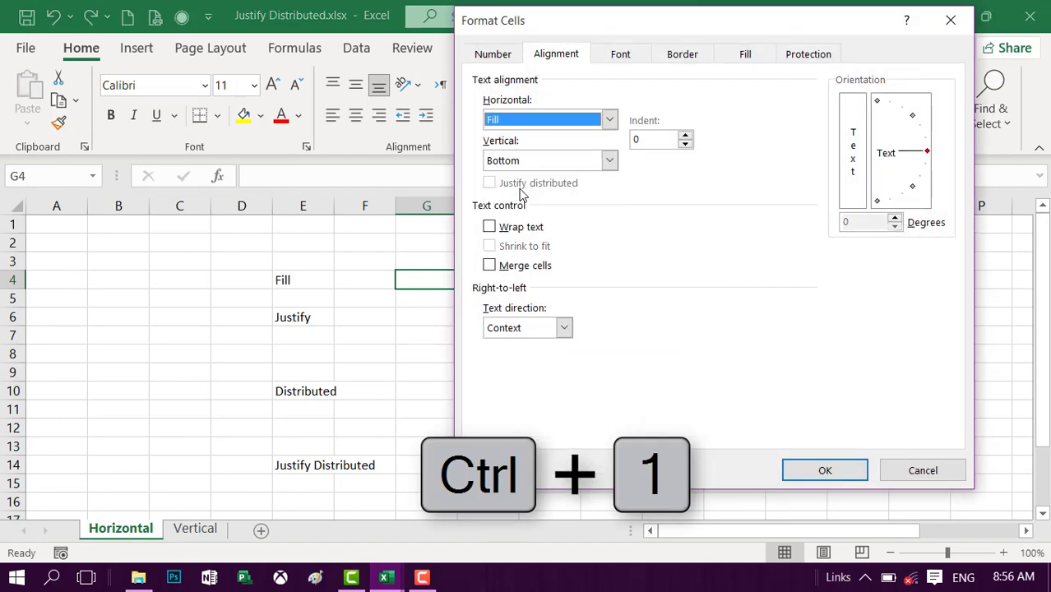
{"action": "left_click", "coordinate": [816, 466]}
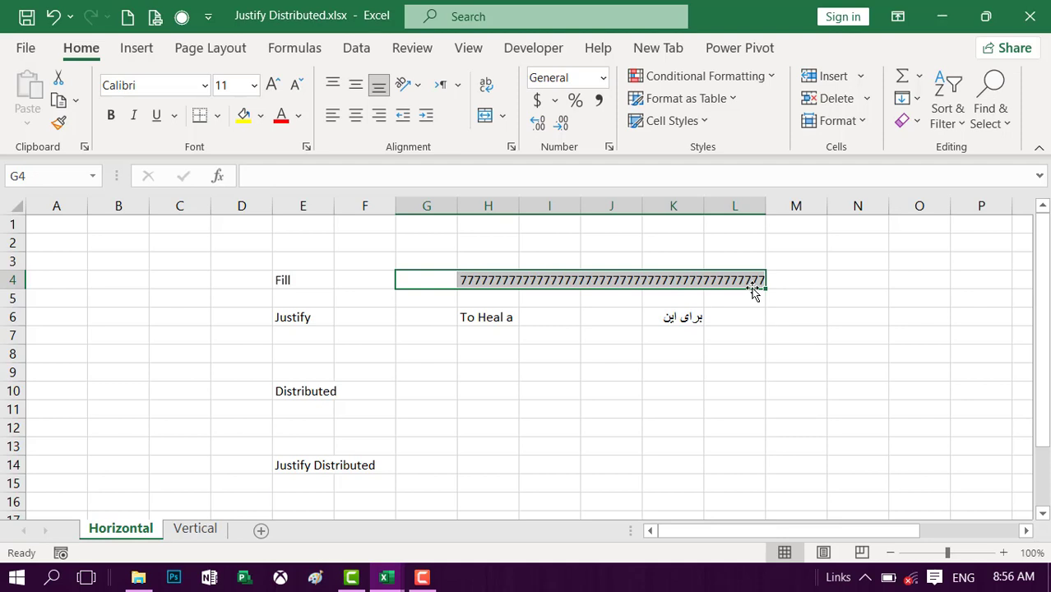
{"action": "left_click", "coordinate": [475, 318]}
- Centre the Persian sentence over K6:O6 with Center Across Selection alignment
{"action": "key", "text": "alt+h"}
{"action": "key", "text": "w"}
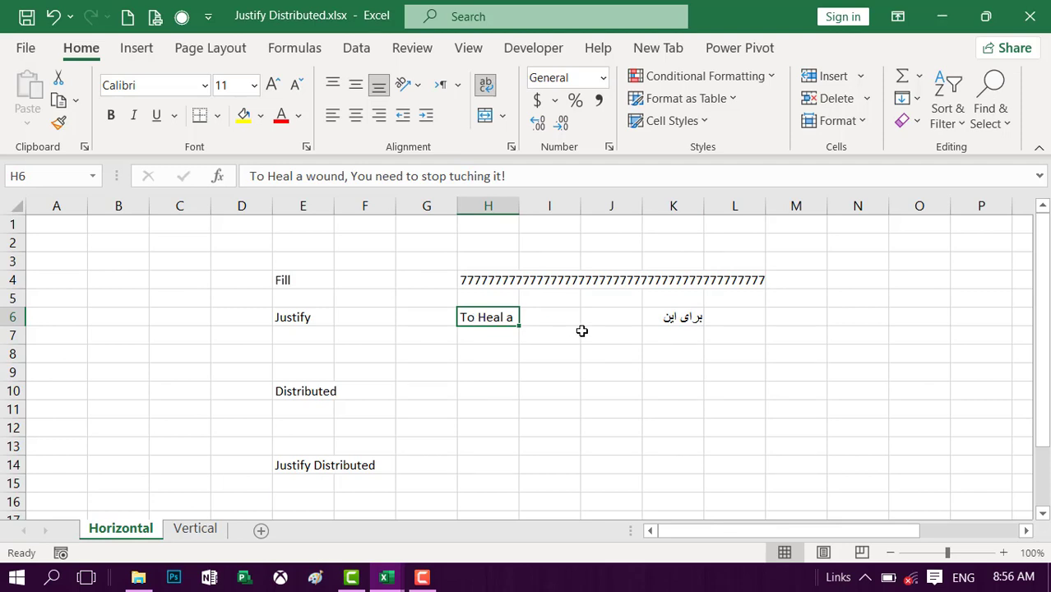
{"action": "left_click", "coordinate": [648, 318]}
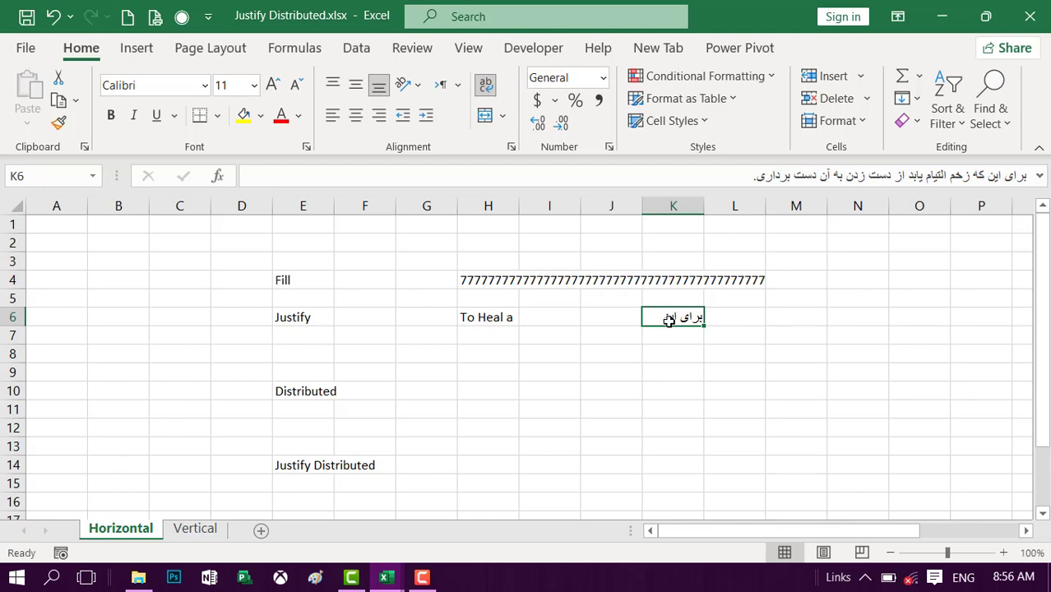
{"action": "left_click_drag", "start_coordinate": [668, 320], "coordinate": [938, 313]}
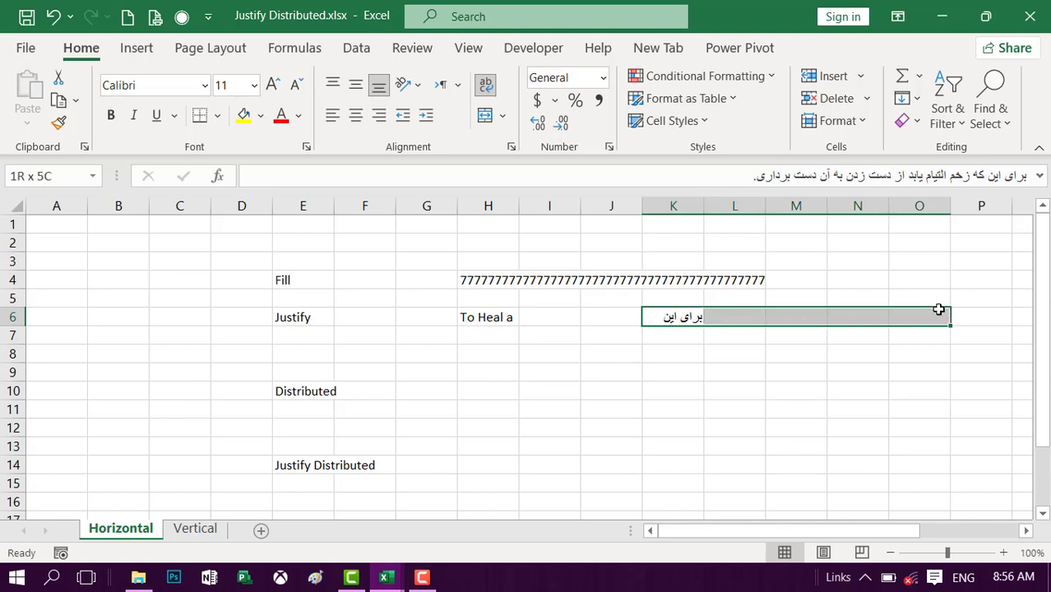
{"action": "key", "text": "ctrl+1"}
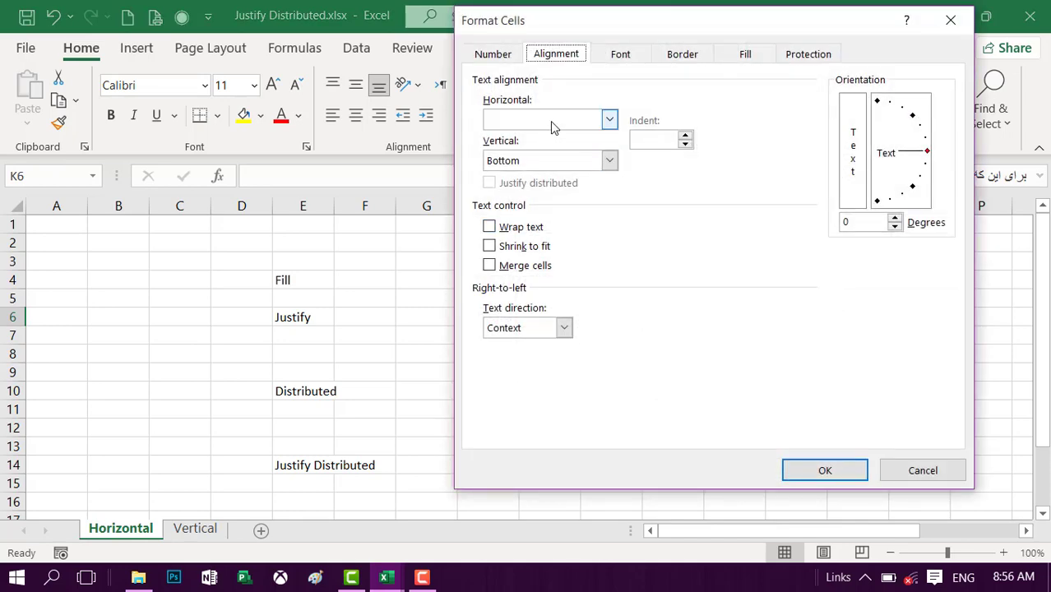
{"action": "left_click", "coordinate": [551, 120]}
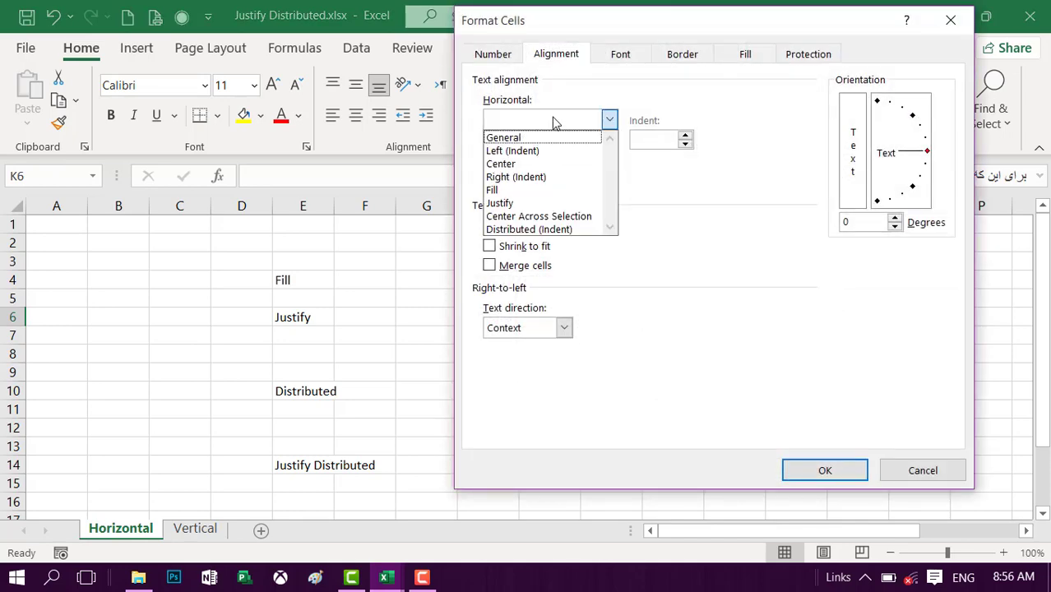
{"action": "left_click", "coordinate": [548, 216]}
{"action": "left_click", "coordinate": [824, 470]}
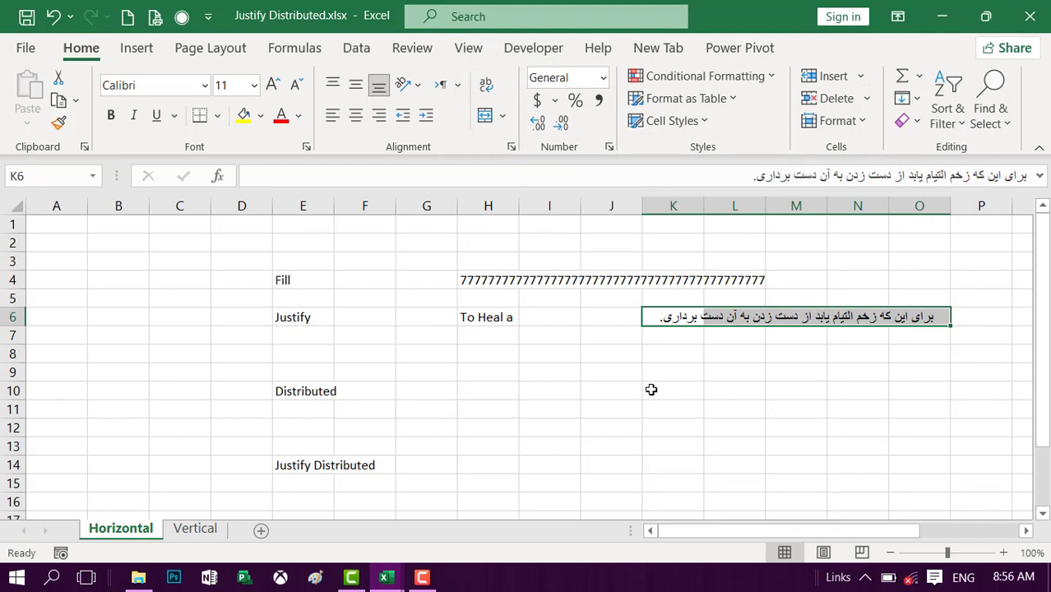
- Merge H6:I8 around the English sentence and K6:L8 around the Persian sentence
{"action": "left_click_drag", "start_coordinate": [481, 314], "coordinate": [539, 354]}
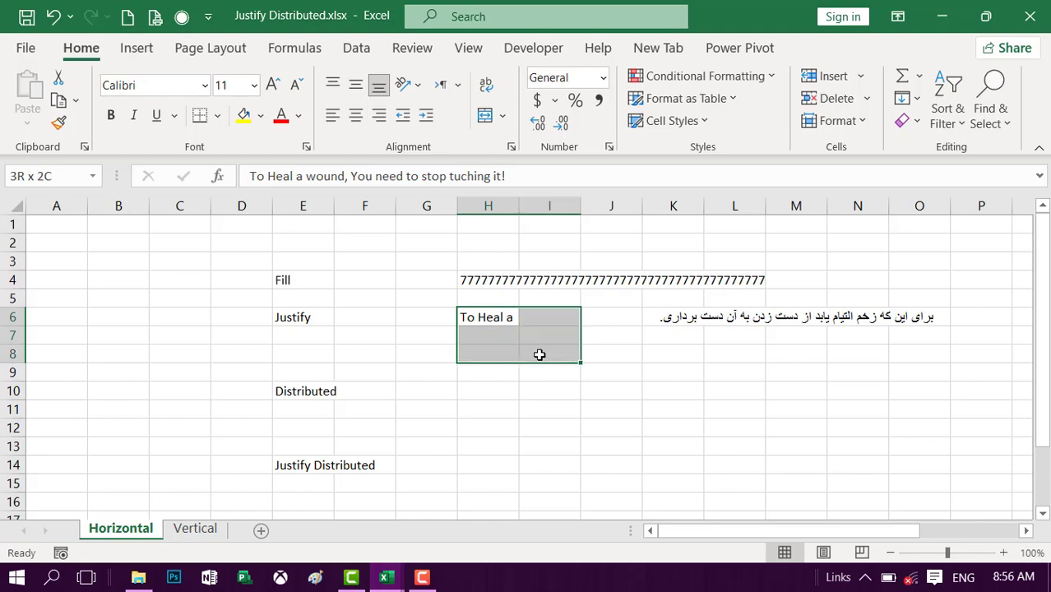
{"action": "left_click", "coordinate": [485, 120]}
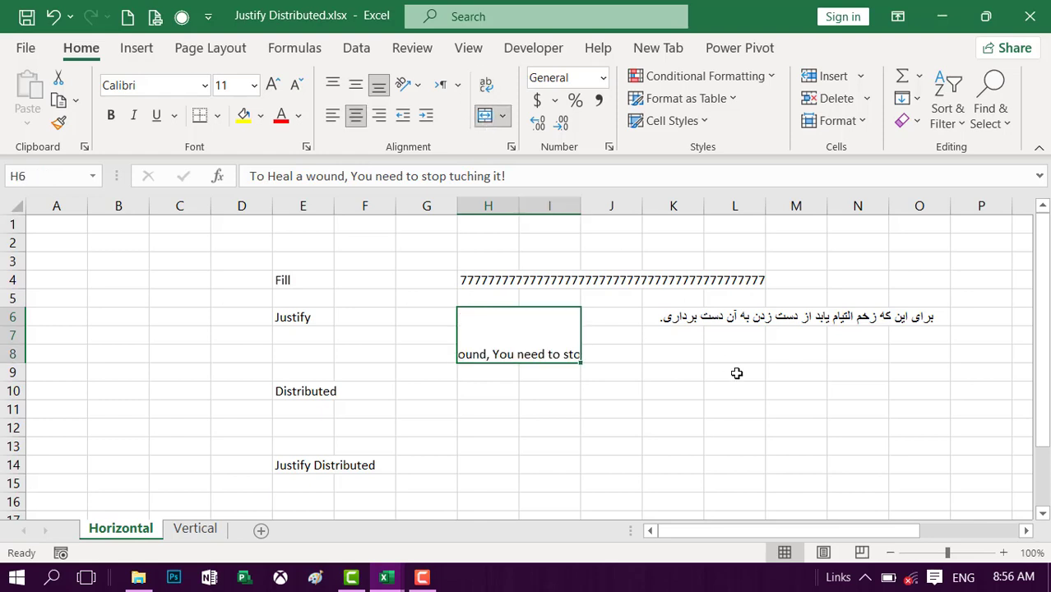
{"action": "left_click_drag", "start_coordinate": [678, 320], "coordinate": [731, 354]}
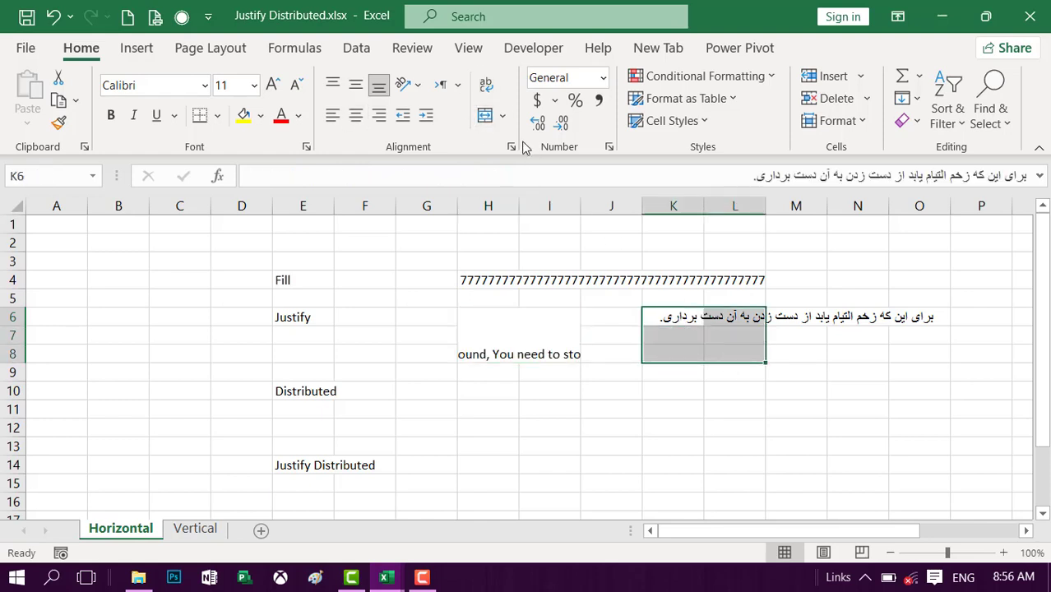
{"action": "left_click", "coordinate": [485, 117]}
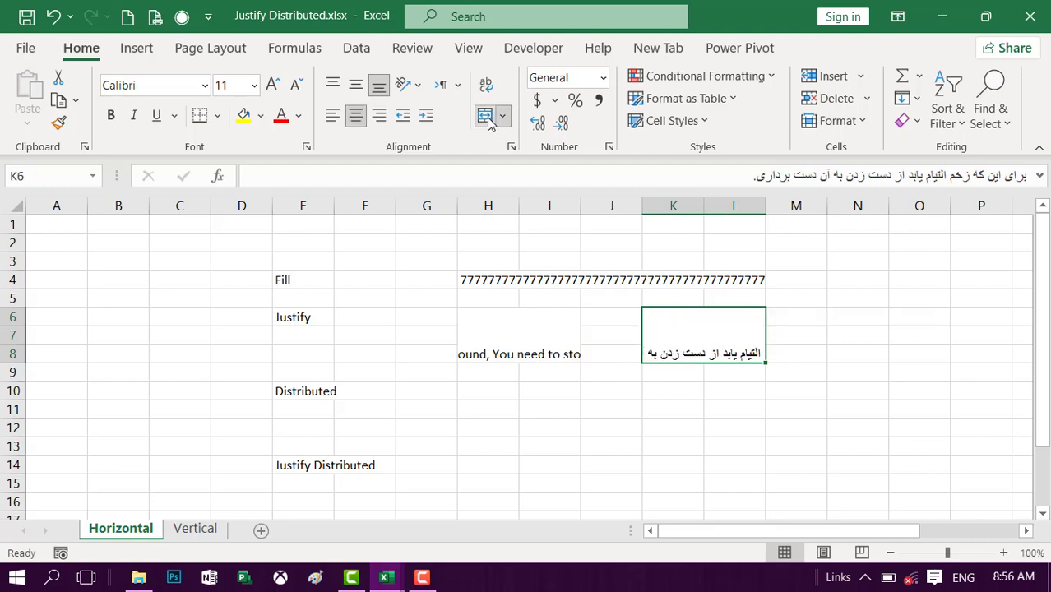
- Set the merged English sentence cell to Justify horizontal alignment
{"action": "left_click", "coordinate": [485, 352]}
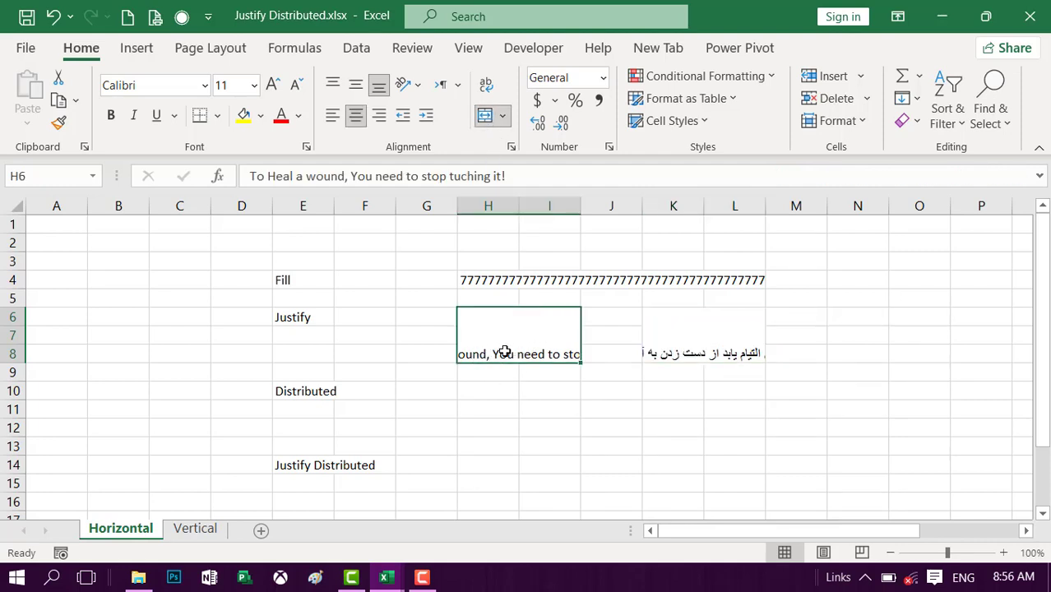
{"action": "key", "text": "ctrl+1"}
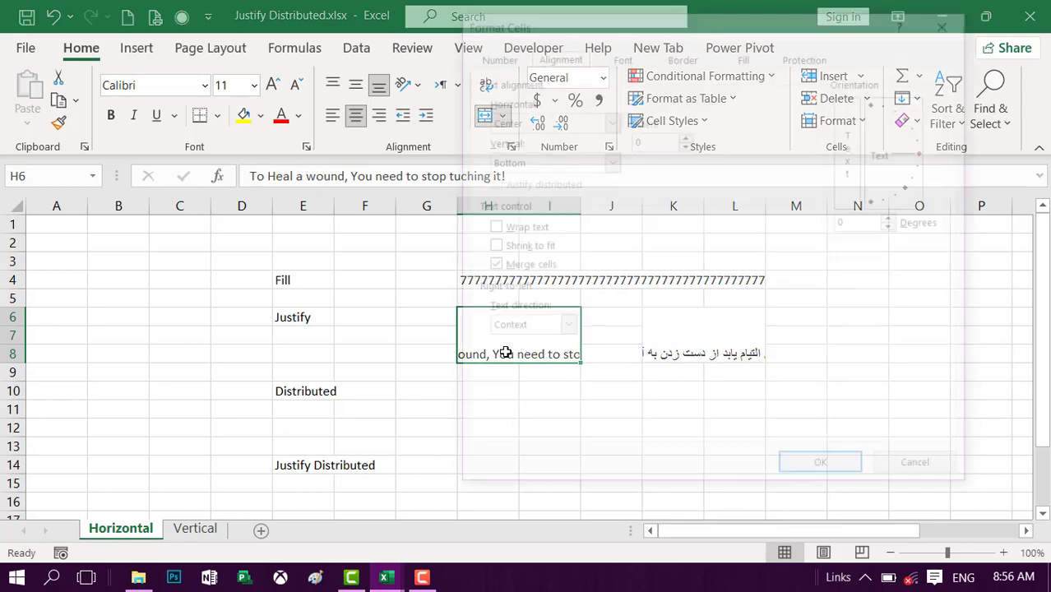
{"action": "left_click", "coordinate": [550, 125]}
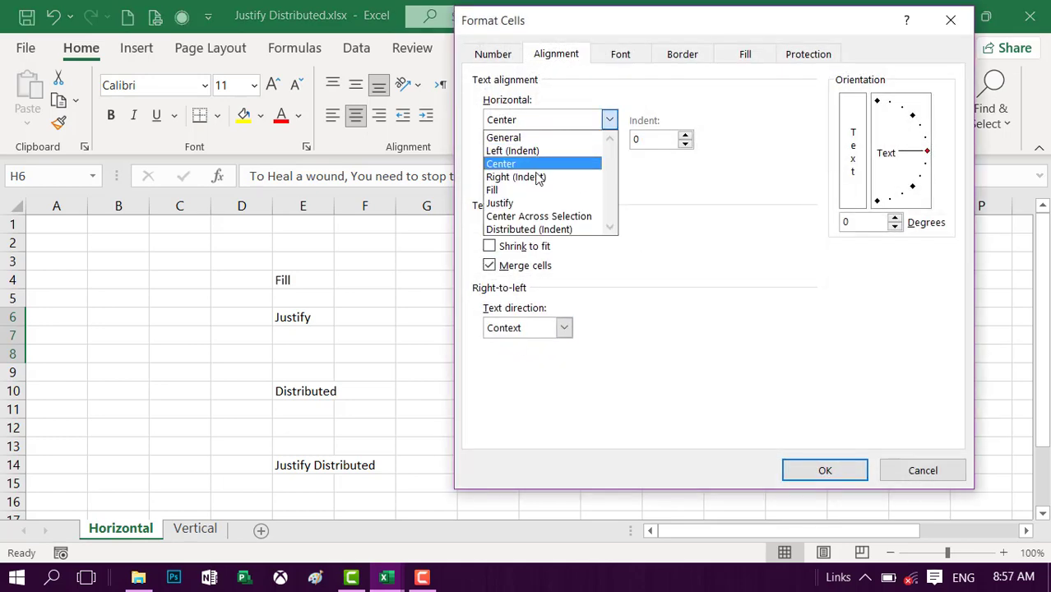
{"action": "left_click", "coordinate": [537, 204]}
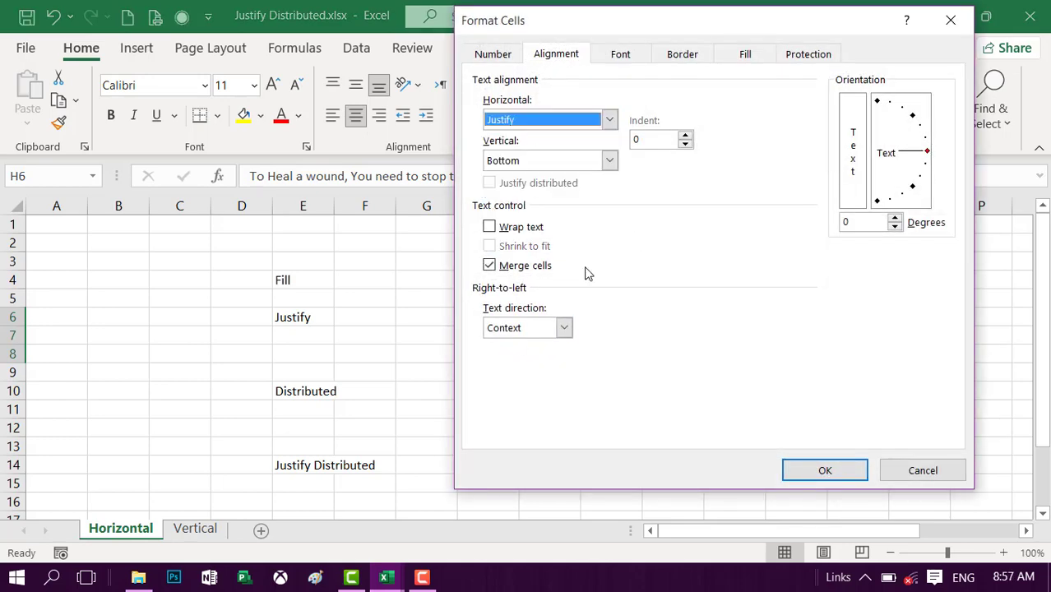
{"action": "left_click", "coordinate": [822, 469]}
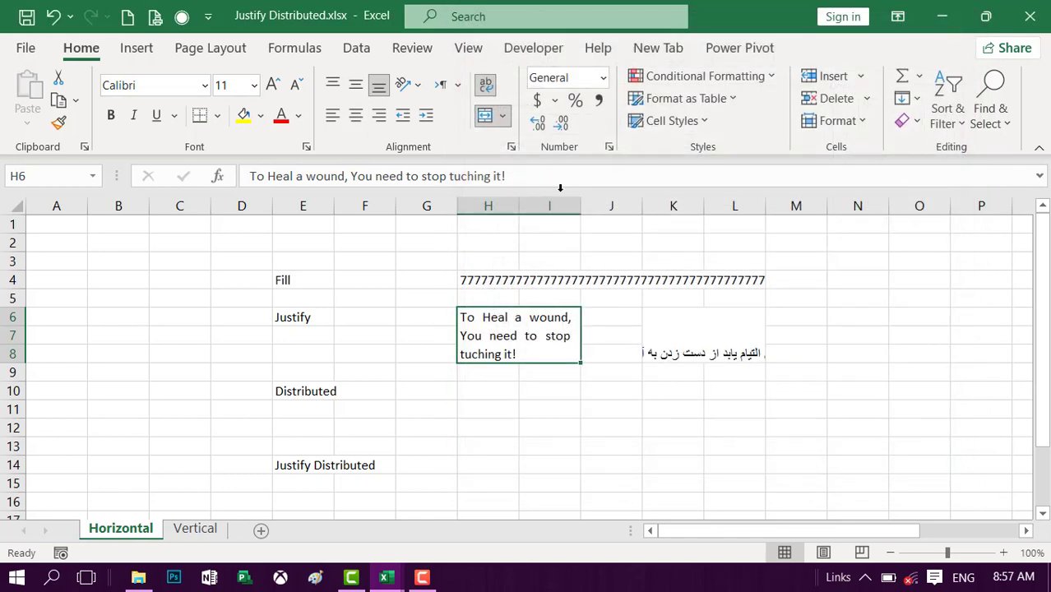
- Set the merged Persian sentence cell to Justify horizontal alignment
{"action": "left_click", "coordinate": [676, 352]}
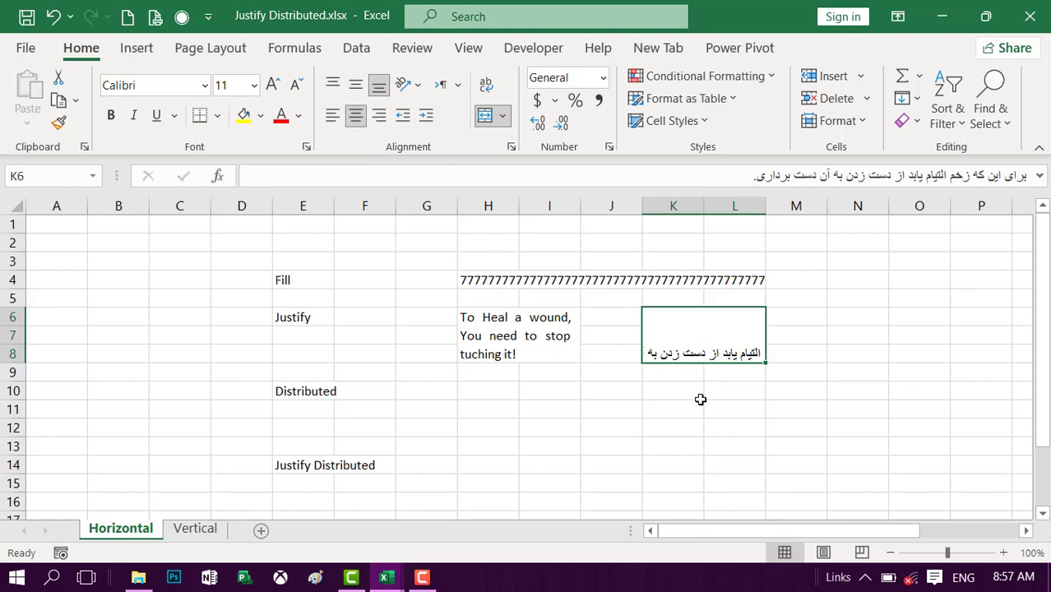
{"action": "key", "text": "ctrl+1"}
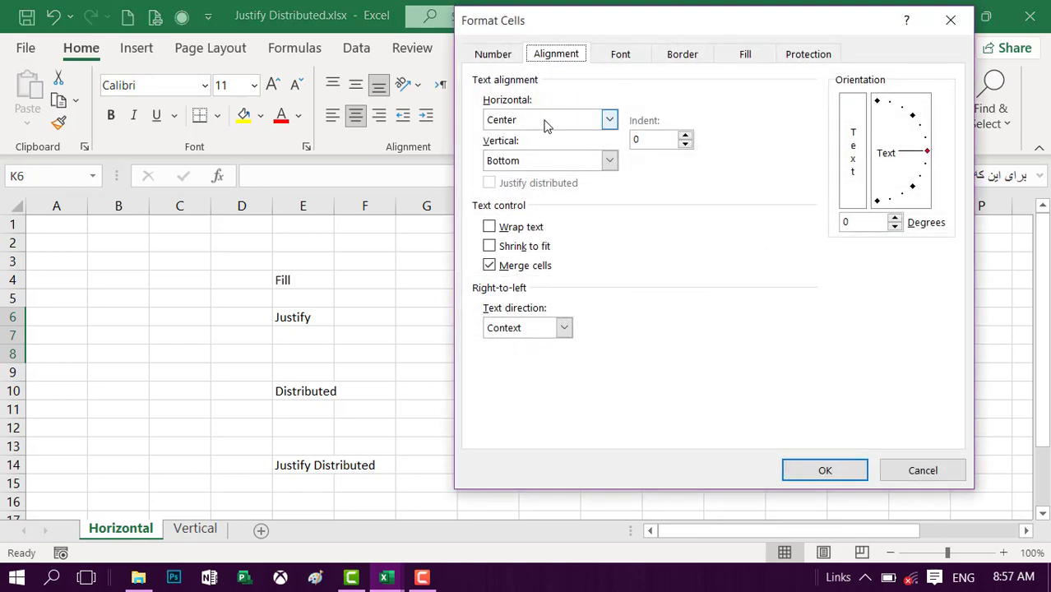
{"action": "left_click", "coordinate": [609, 119]}
{"action": "left_click", "coordinate": [528, 203]}
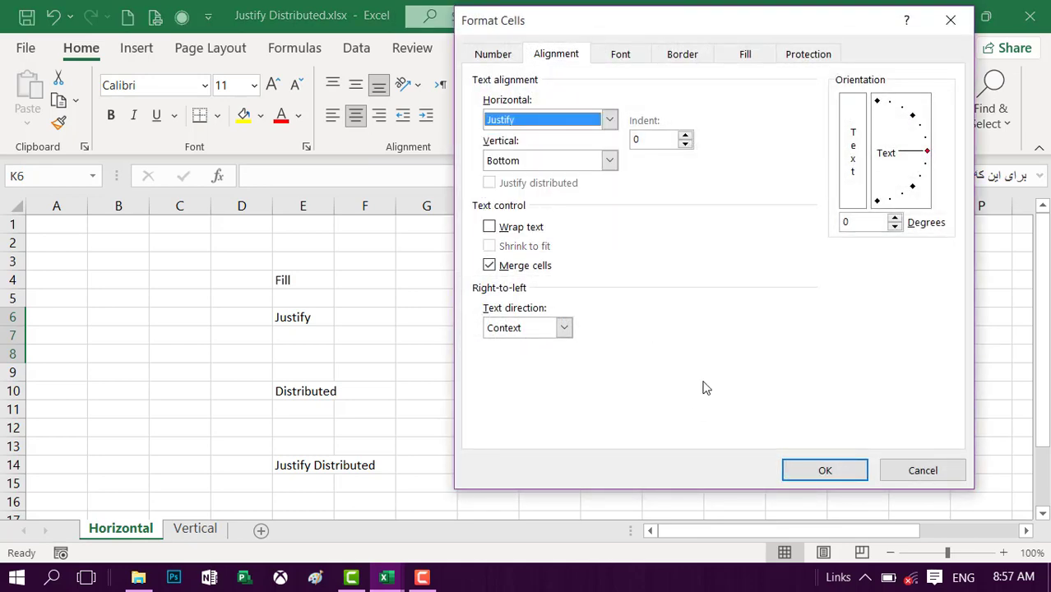
{"action": "left_click", "coordinate": [816, 475]}
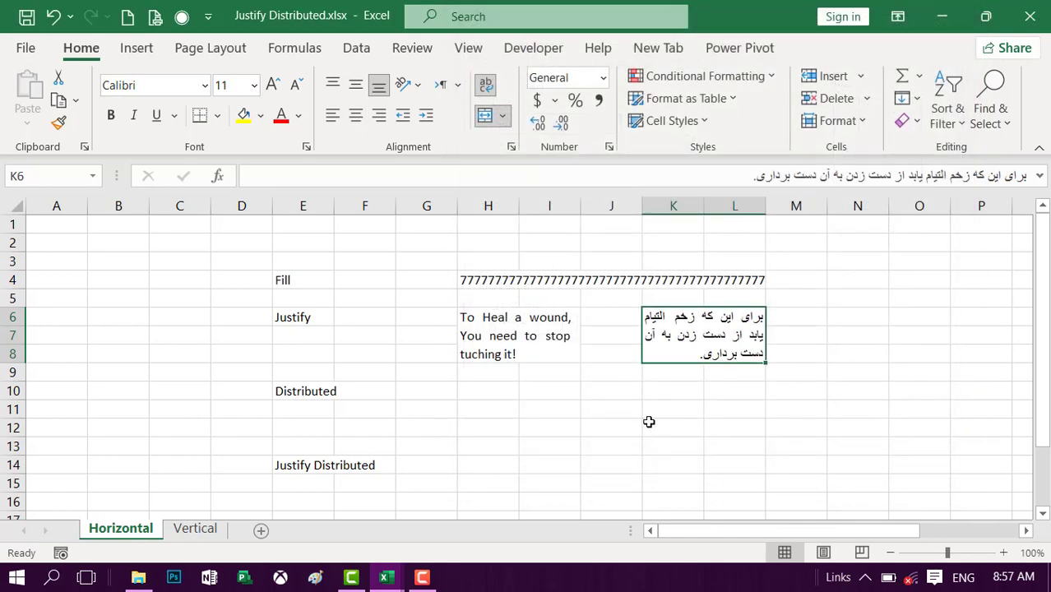
- Copy the justified block H6:L8 and paste it at H10 and H14
{"action": "left_click_drag", "start_coordinate": [512, 338], "coordinate": [673, 348]}
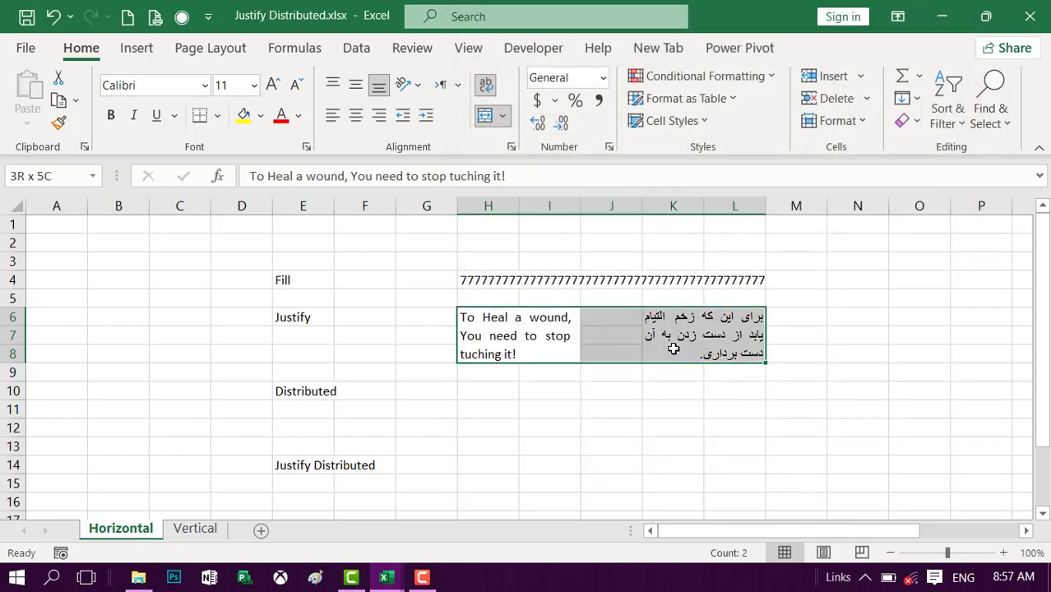
{"action": "key", "text": "ctrl+c"}
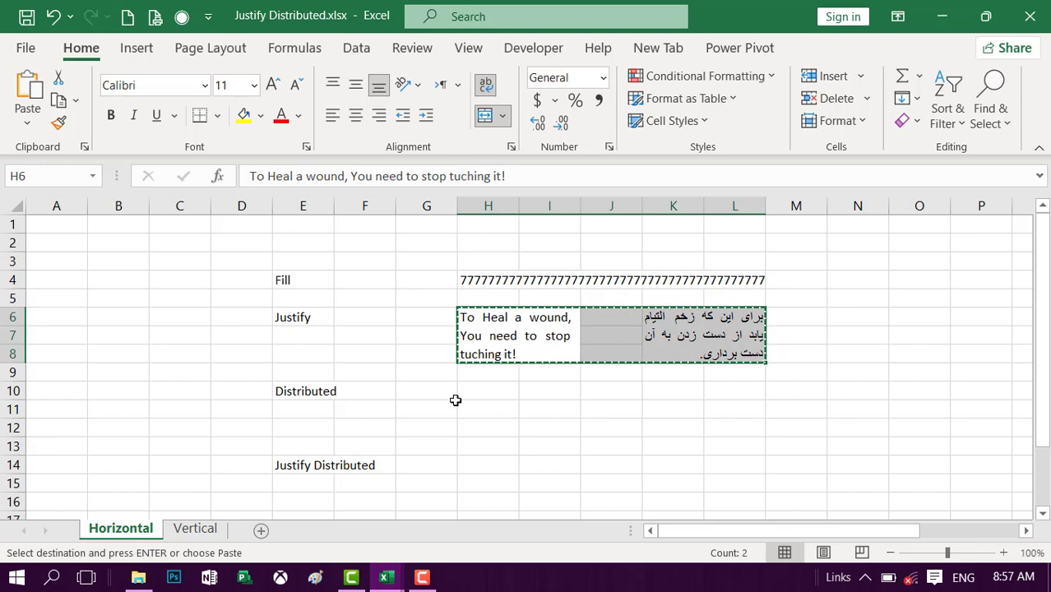
{"action": "left_click", "coordinate": [471, 392]}
{"action": "left_click_drag", "start_coordinate": [472, 392], "coordinate": [712, 441]}
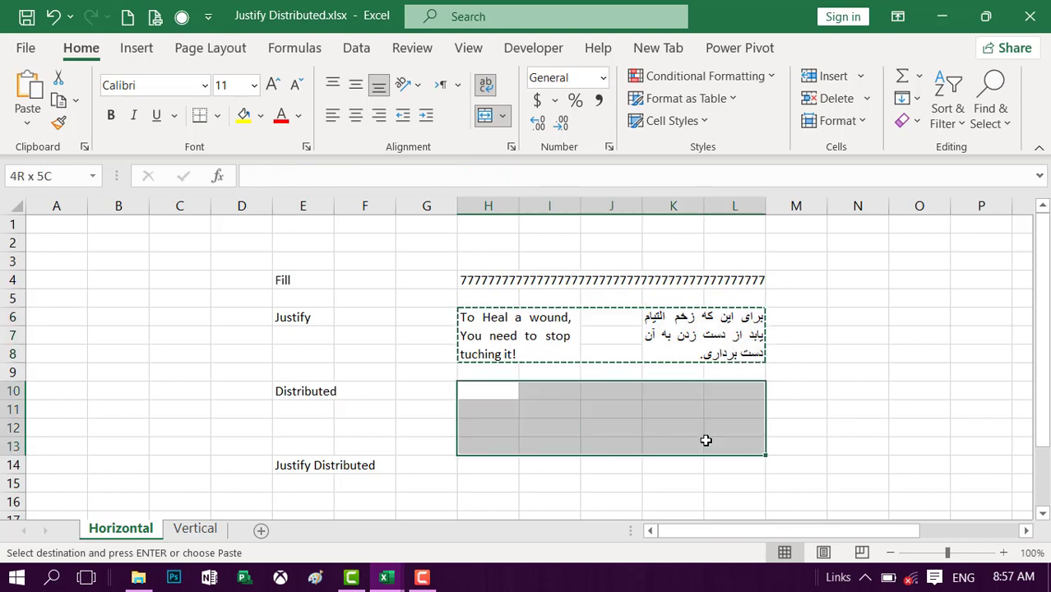
{"action": "key", "text": "ctrl+v"}
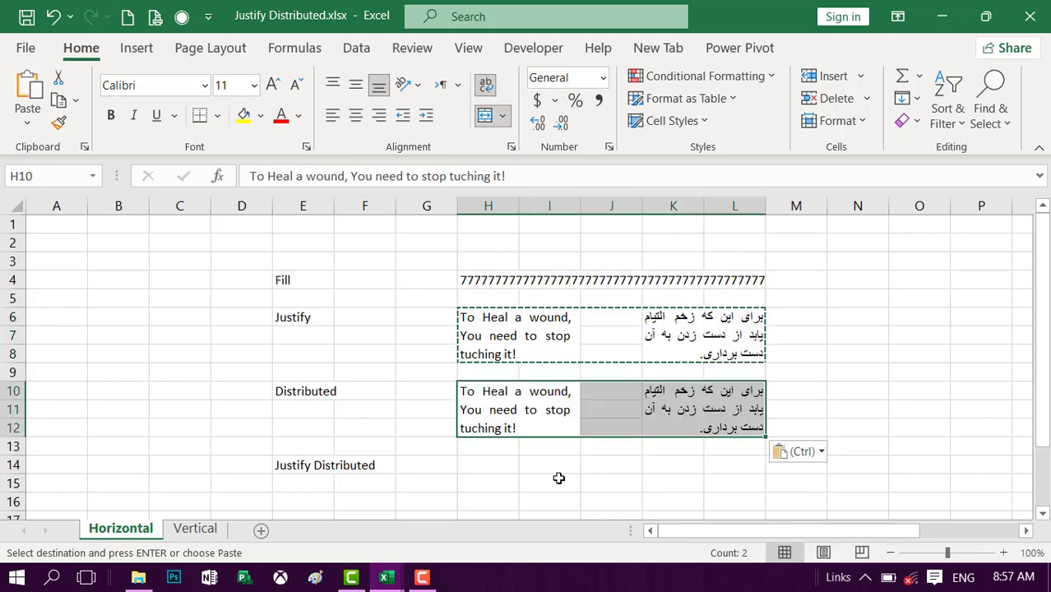
{"action": "mouse_move", "coordinate": [471, 466]}
{"action": "left_mouse_down"}
{"action": "mouse_move", "coordinate": [538, 494]}
{"action": "mouse_move", "coordinate": [729, 513]}
{"action": "left_mouse_up"}
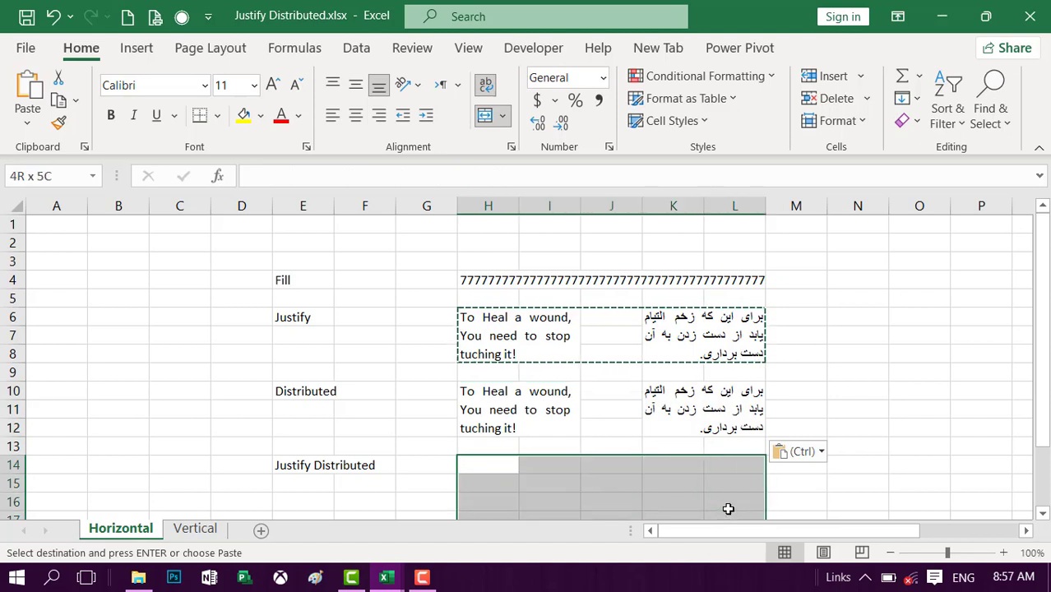
{"action": "key", "text": "ctrl+v"}
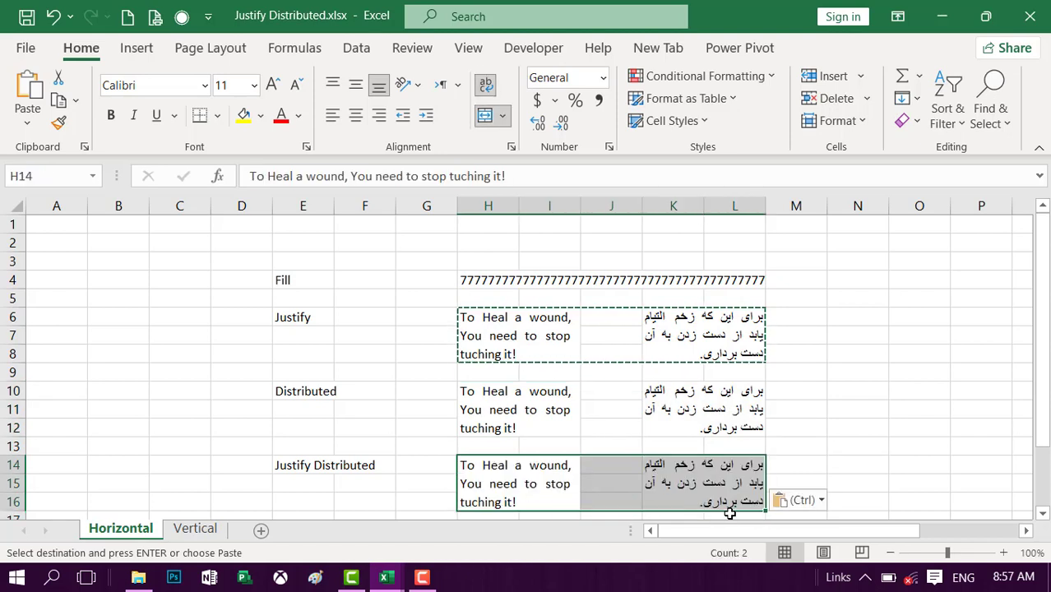
{"action": "left_click", "coordinate": [497, 401]}
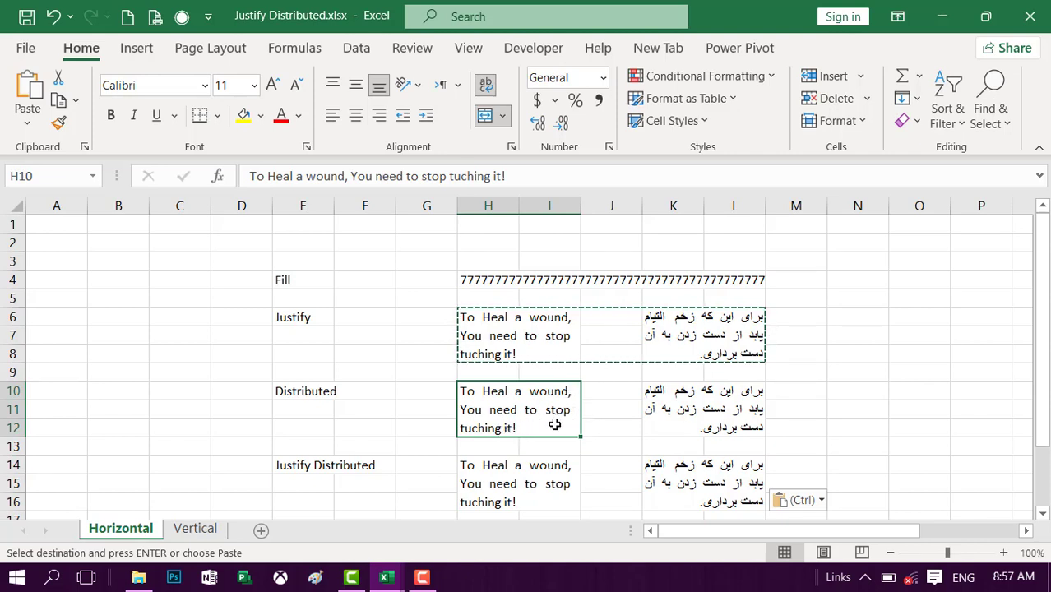
{"action": "key", "text": "Escape"}
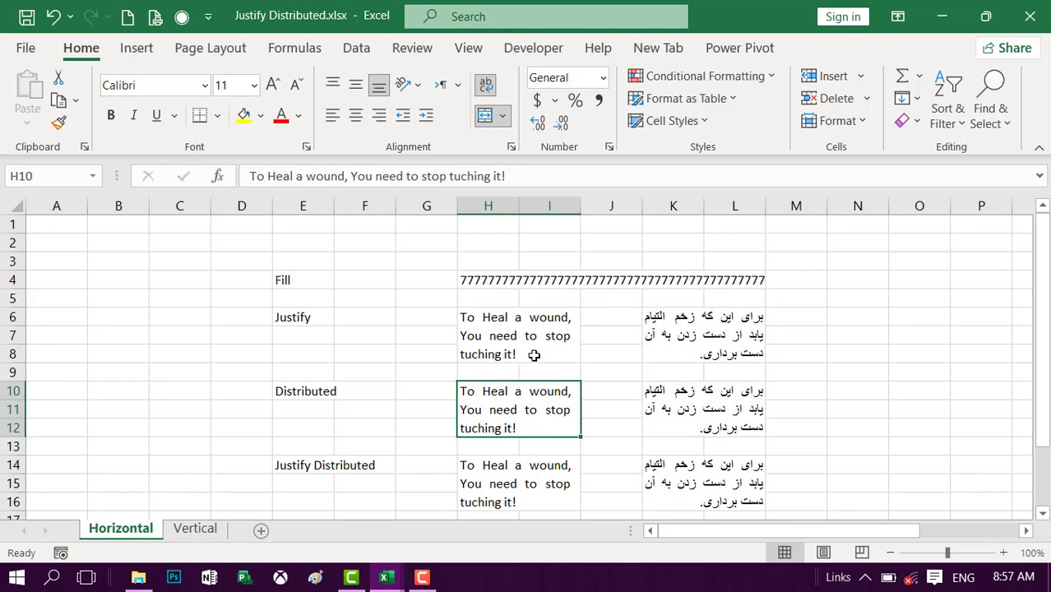
- Apply Distributed (Indent) horizontal alignment to the English and Persian sentences in row 10
{"action": "key", "text": "ctrl+1"}
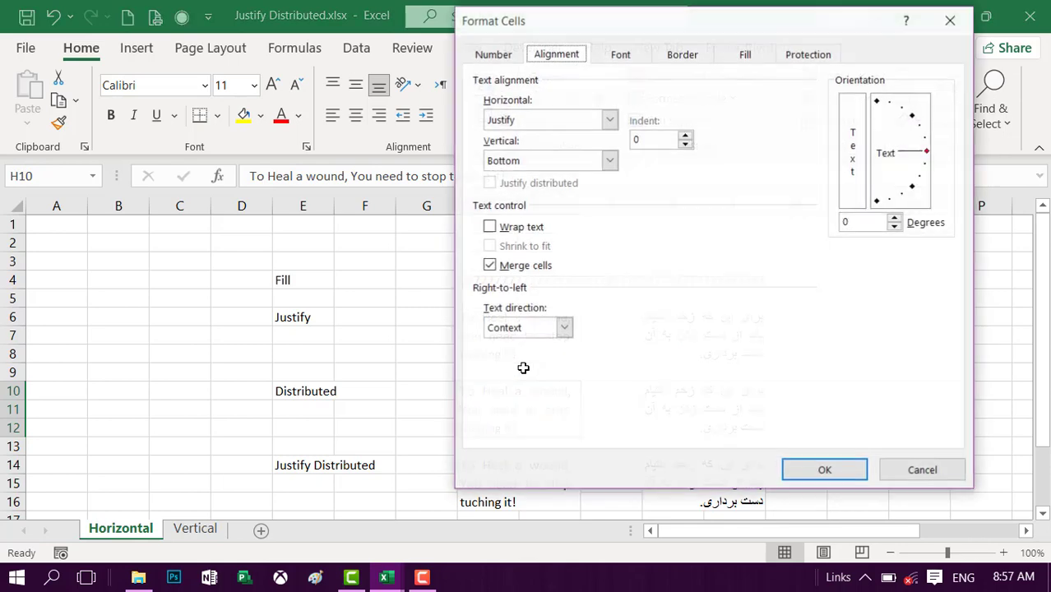
{"action": "left_click", "coordinate": [564, 124]}
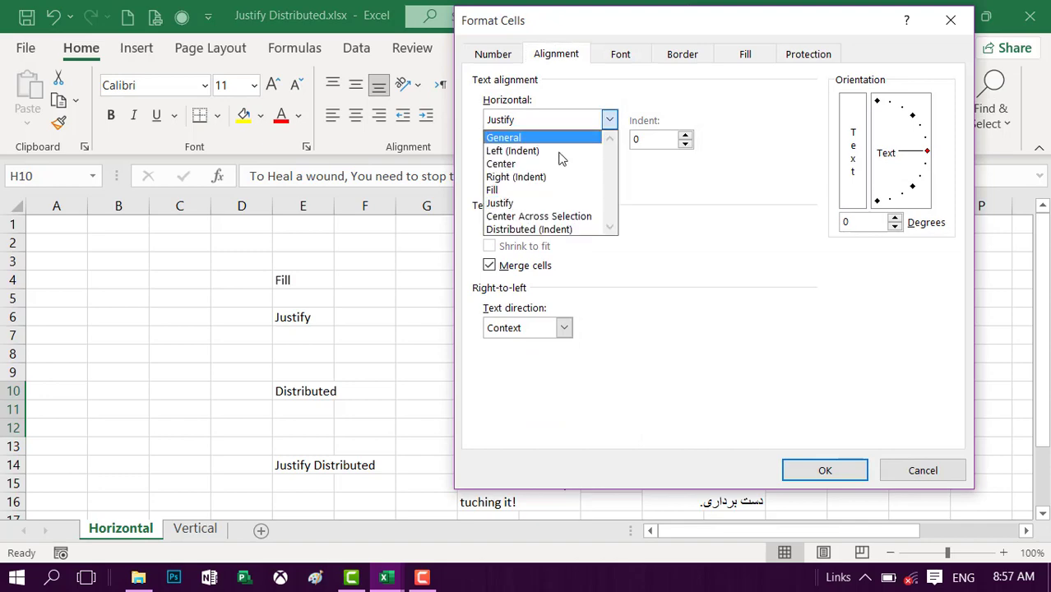
{"action": "left_click", "coordinate": [556, 231]}
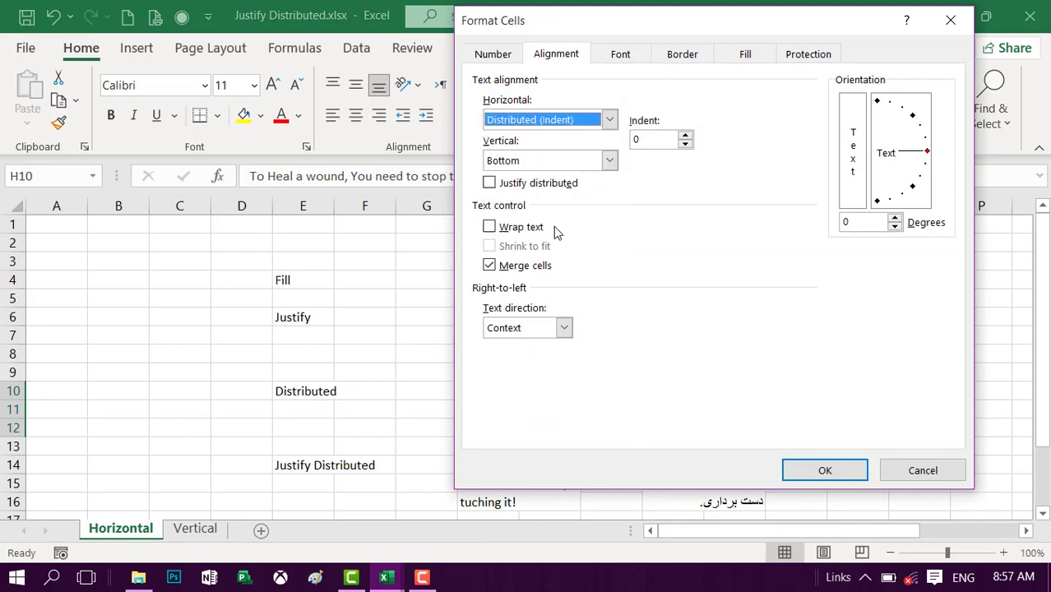
{"action": "left_click", "coordinate": [822, 475]}
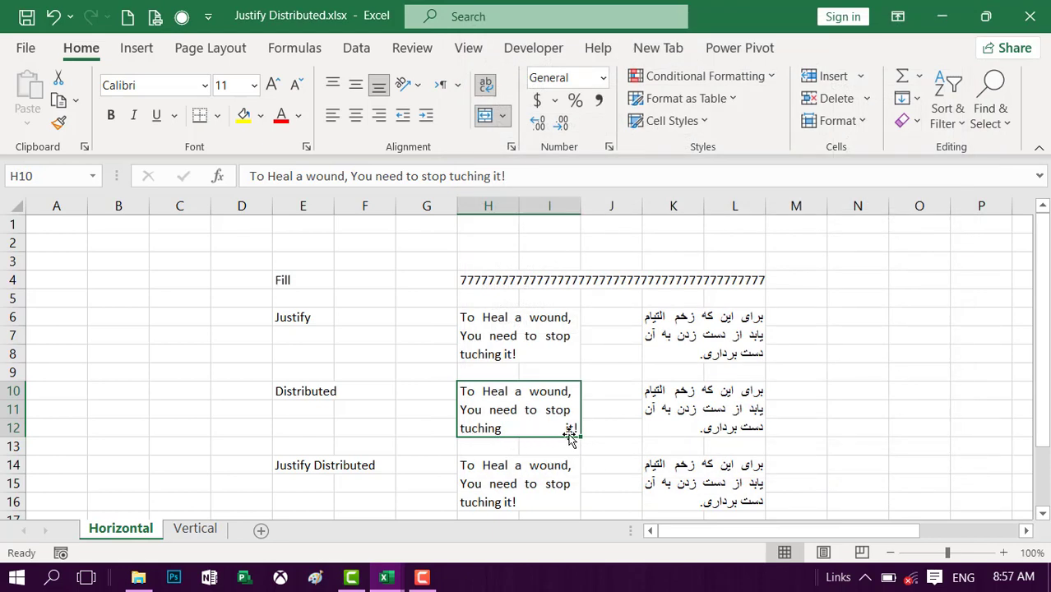
{"action": "left_click", "coordinate": [687, 408]}
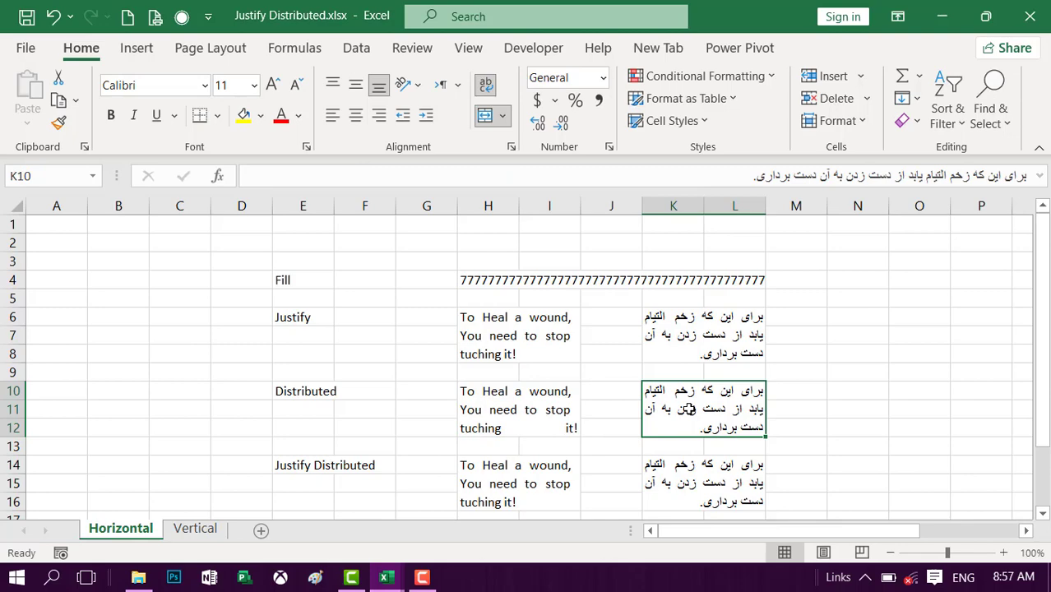
{"action": "key", "text": "ctrl+1"}
{"action": "left_click", "coordinate": [550, 120]}
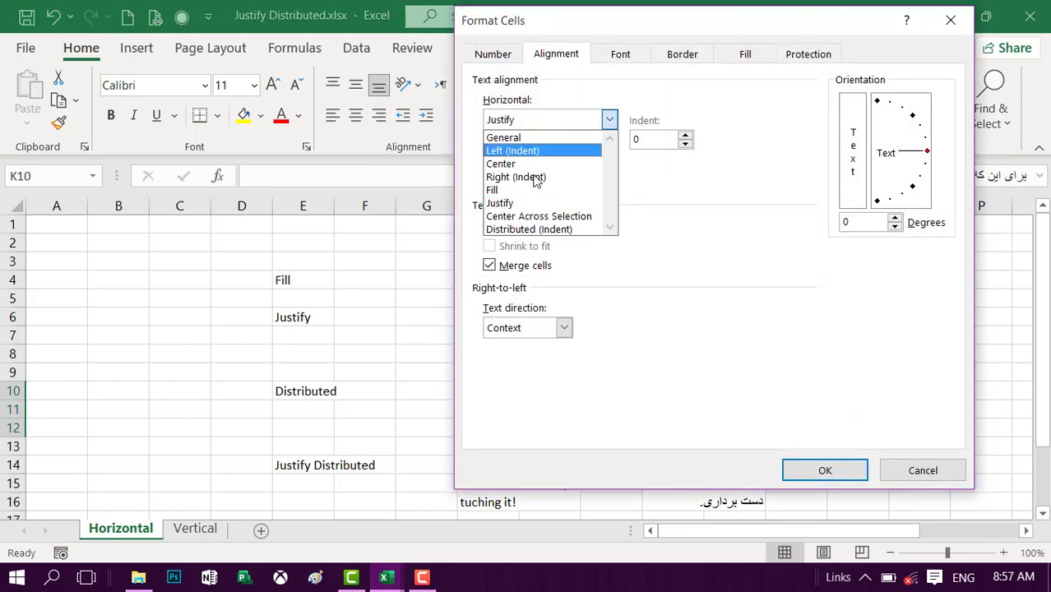
{"action": "left_click", "coordinate": [542, 229]}
{"action": "left_click", "coordinate": [820, 469]}
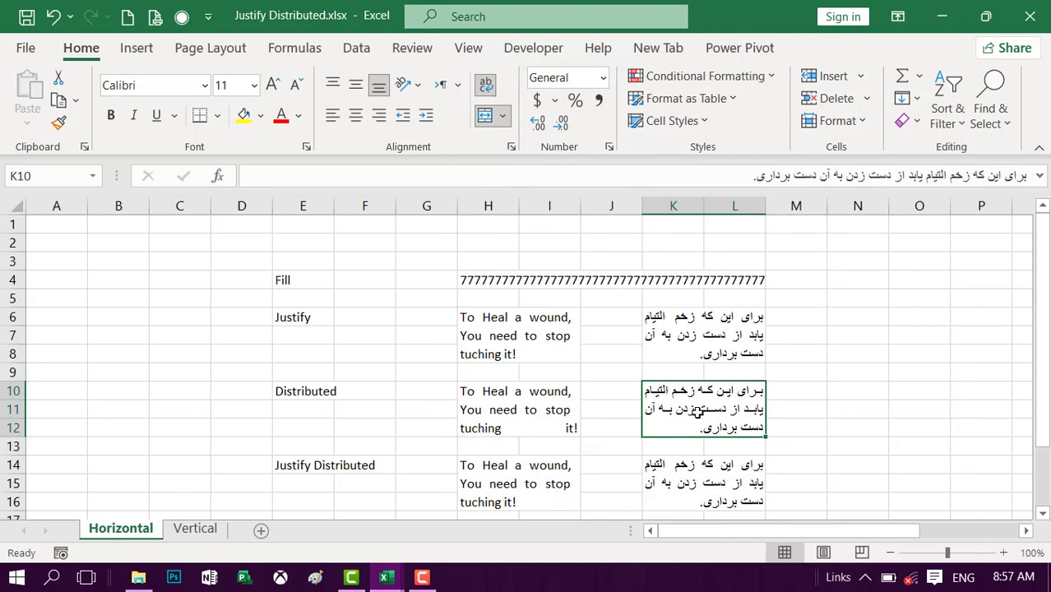
- Set an indent of 2 on both Distributed sentences
{"action": "left_click", "coordinate": [534, 411]}
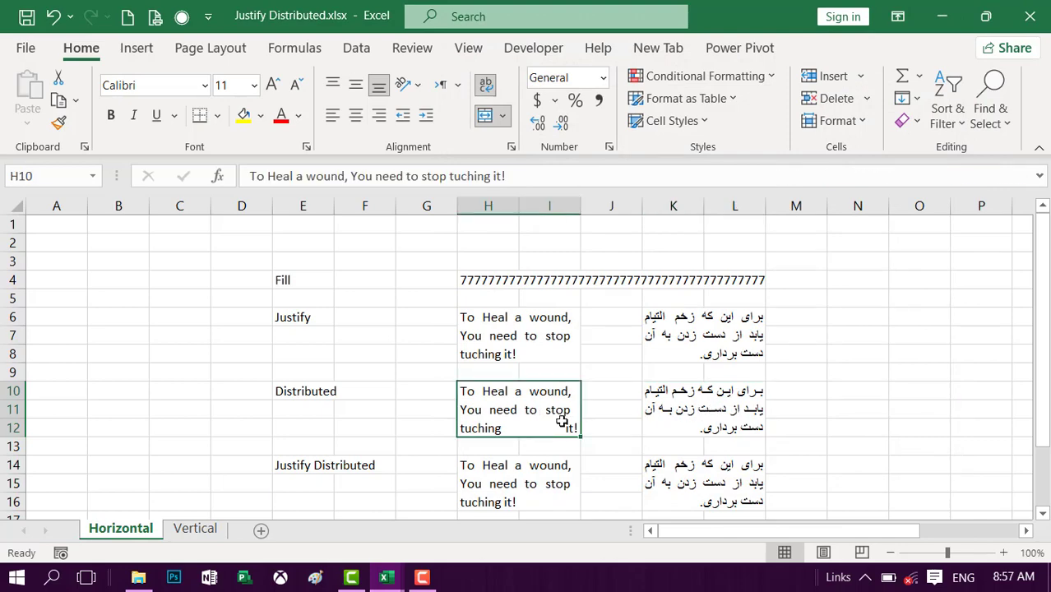
{"action": "left_click", "coordinate": [679, 428], "text": "ctrl"}
{"action": "key", "text": "ctrl+1"}
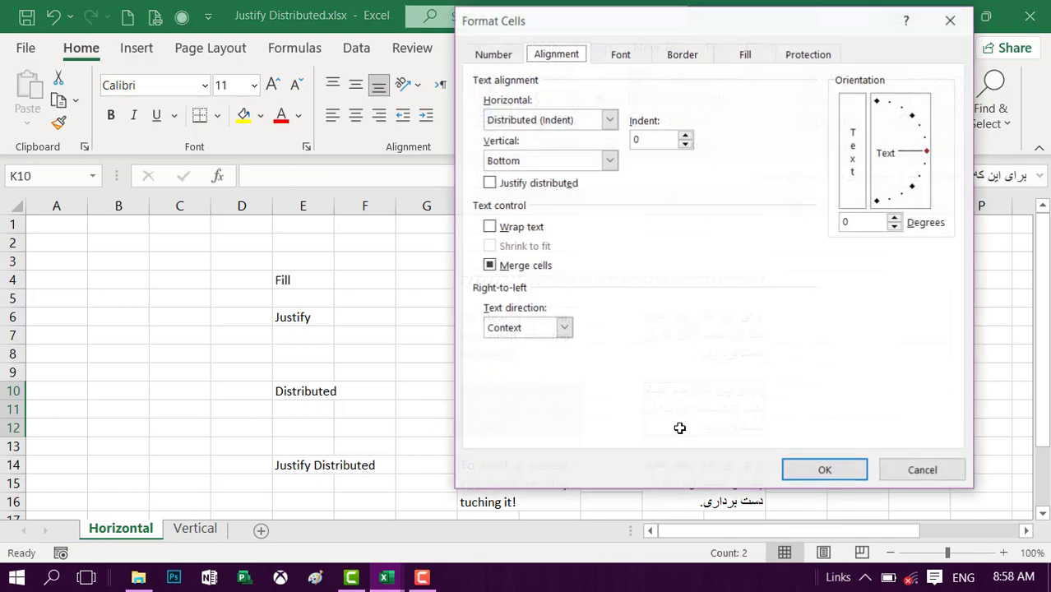
{"action": "left_click", "coordinate": [685, 135]}
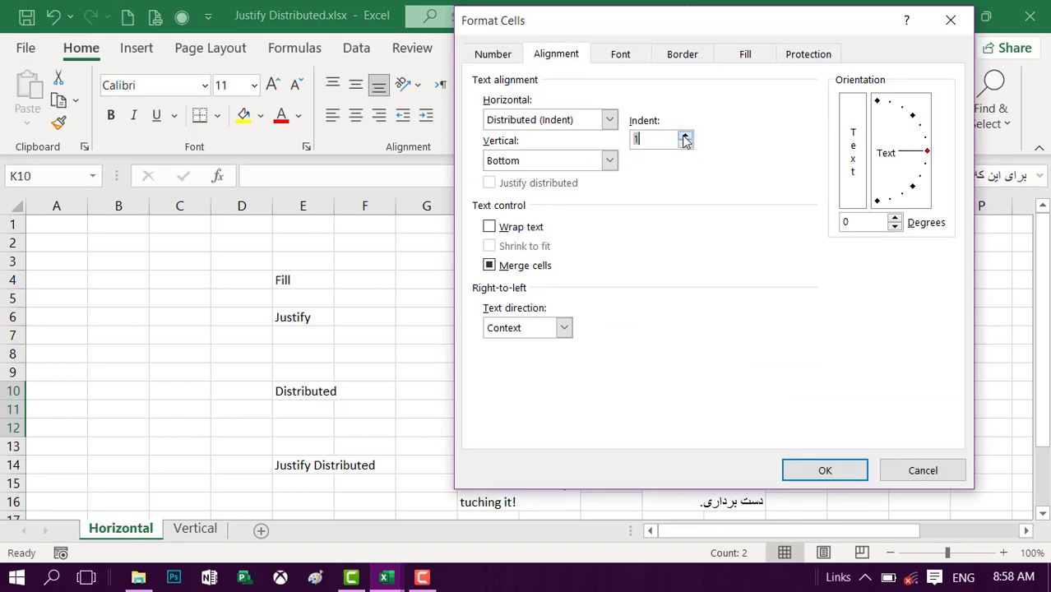
{"action": "left_click", "coordinate": [787, 476]}
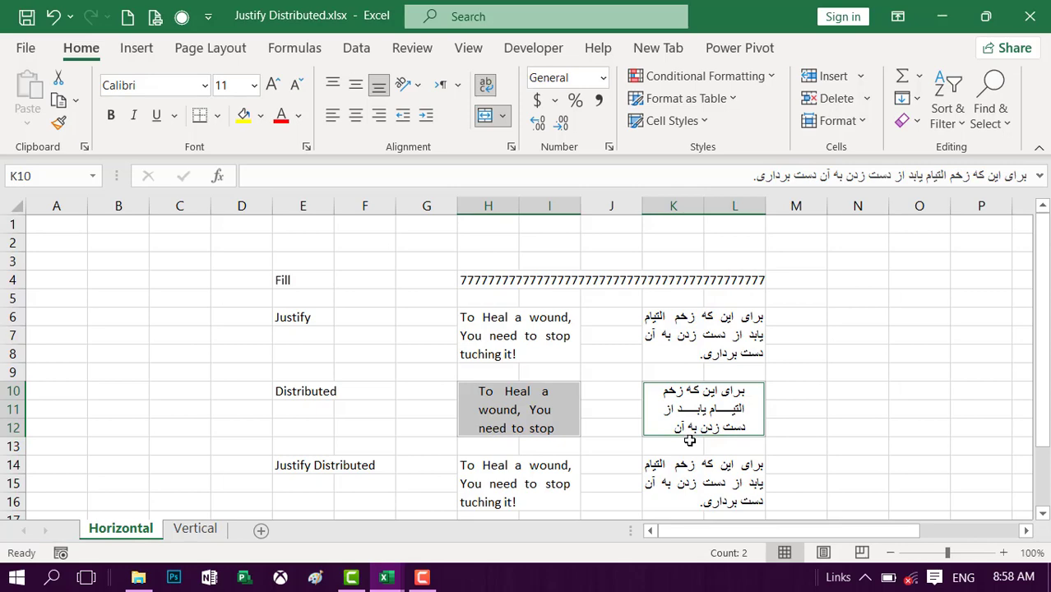
{"action": "left_click", "coordinate": [514, 483]}
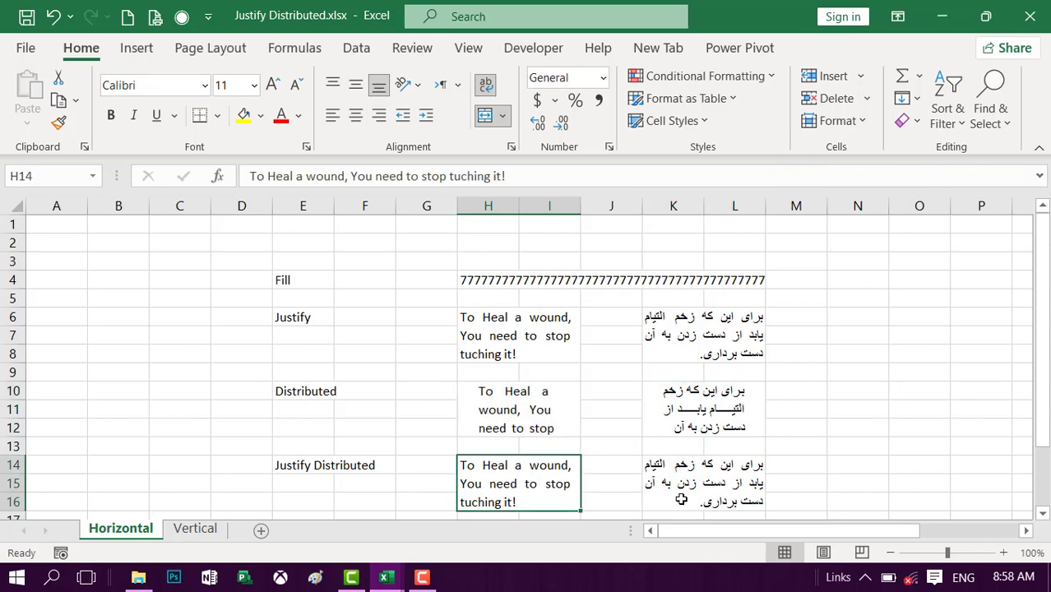
- Apply Distributed (Indent) with Justify distributed to both sentences in row 14
{"action": "left_click", "coordinate": [680, 499], "text": "ctrl"}
{"action": "key", "text": "ctrl+1"}
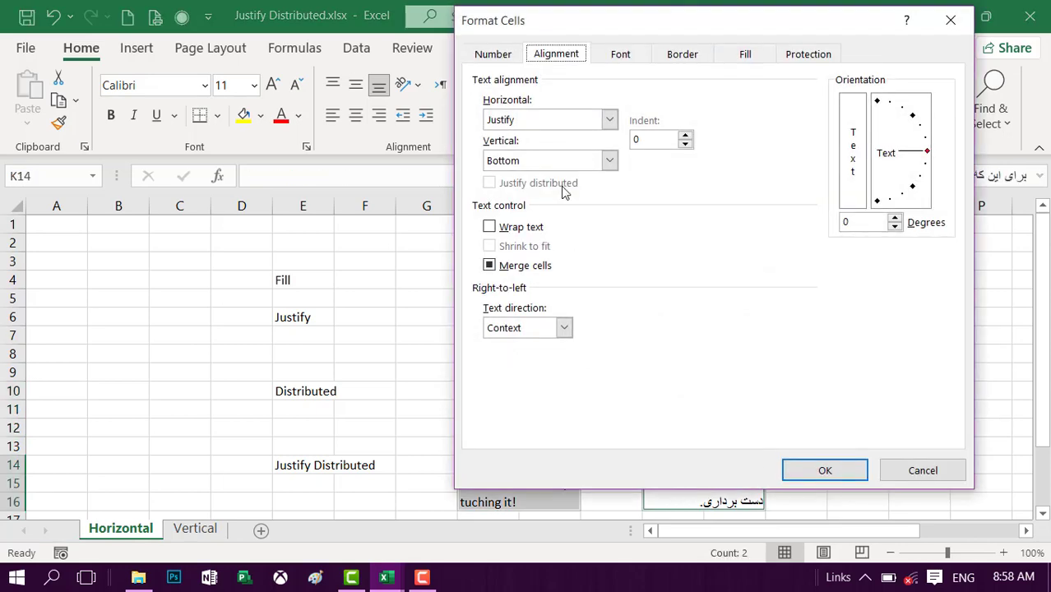
{"action": "left_click", "coordinate": [563, 121]}
{"action": "left_click", "coordinate": [547, 230]}
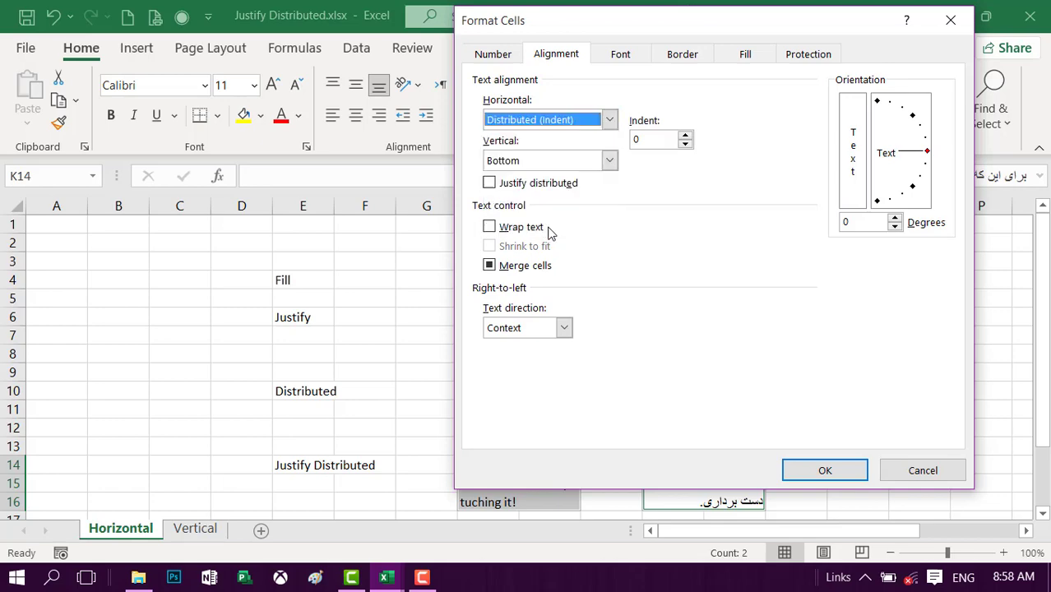
{"action": "left_click", "coordinate": [536, 190]}
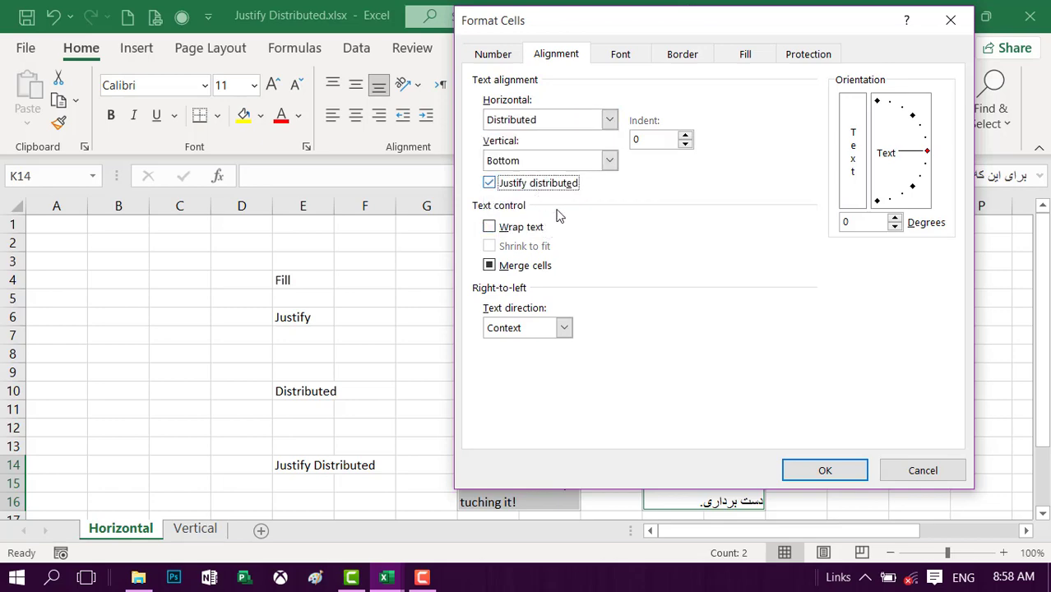
{"action": "left_click", "coordinate": [837, 472]}
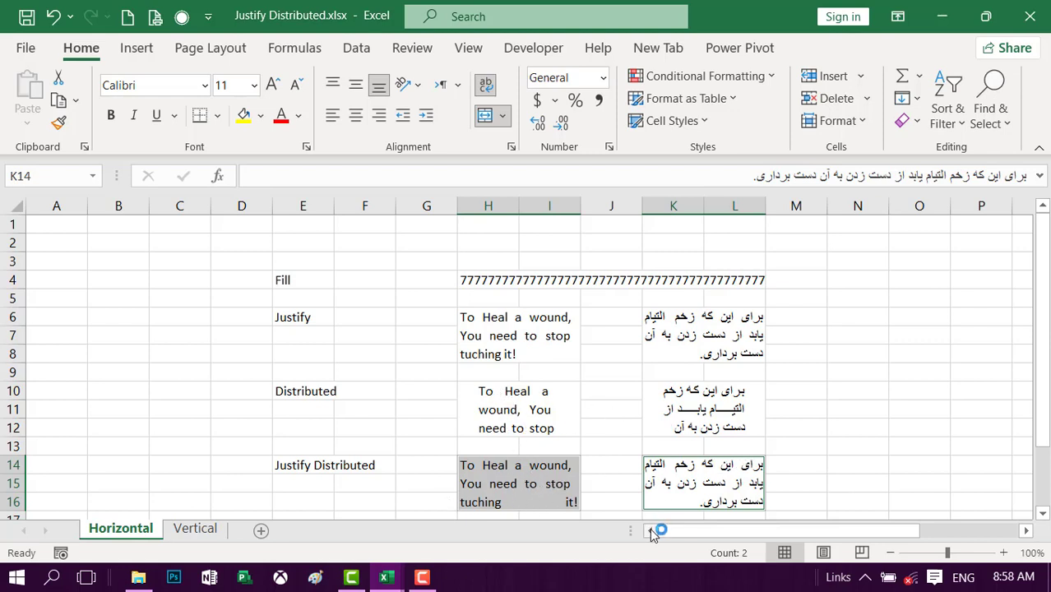
- Turn Justify distributed off for K14 to compare, then turn it back on
{"action": "left_click", "coordinate": [682, 488]}
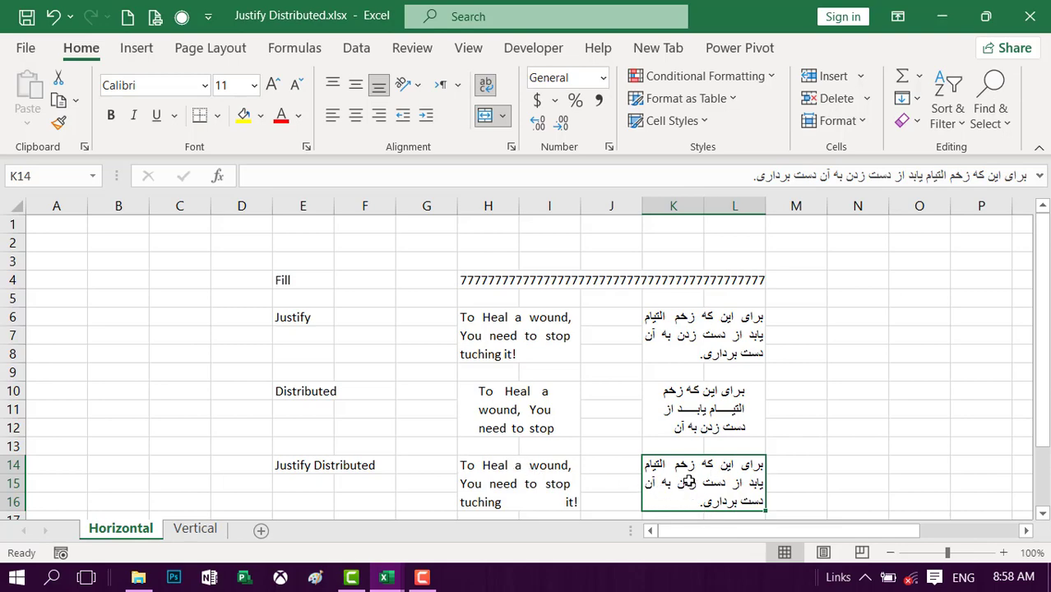
{"action": "key", "text": "ctrl+1"}
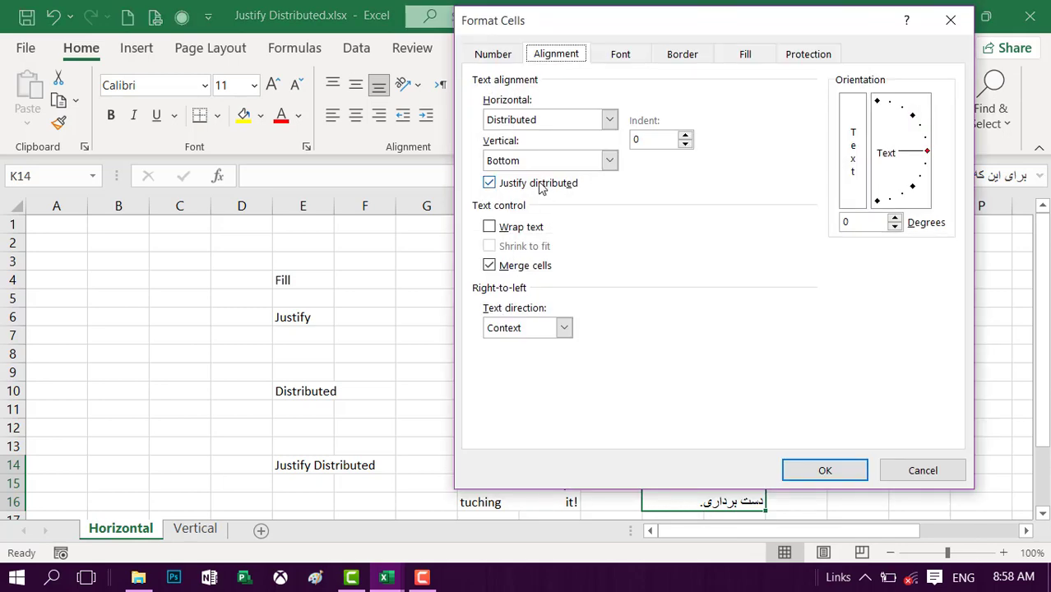
{"action": "left_click", "coordinate": [538, 184]}
{"action": "left_click", "coordinate": [837, 468]}
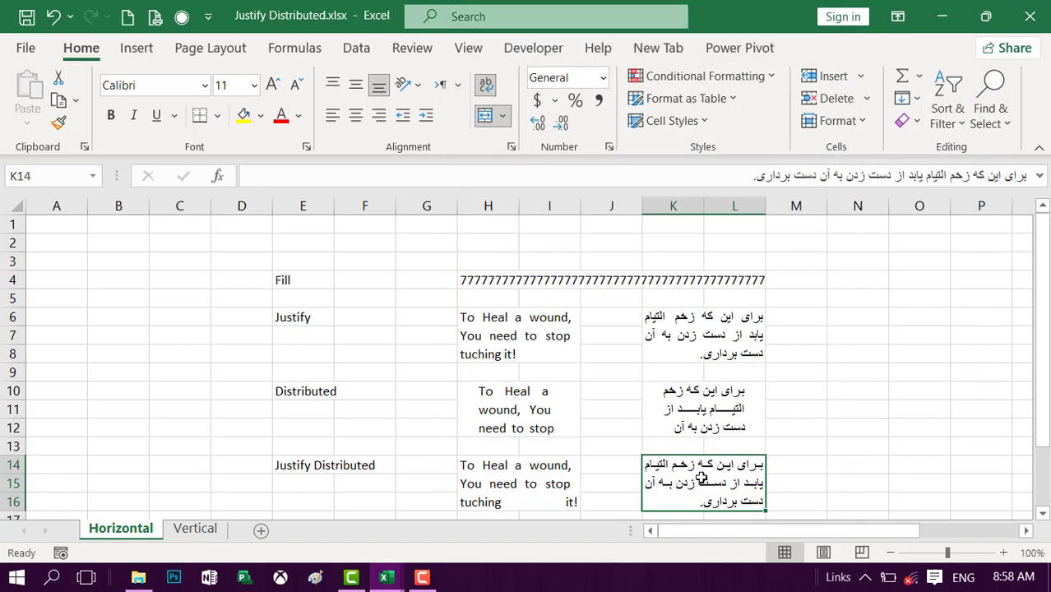
{"action": "key", "text": "ctrl+1"}
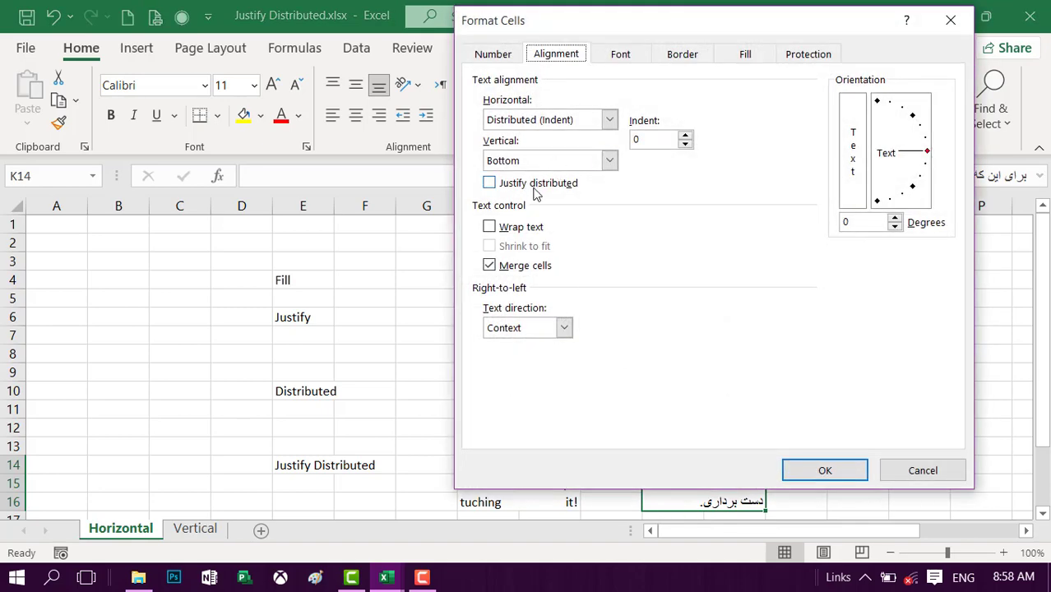
{"action": "left_click", "coordinate": [536, 187]}
{"action": "left_click", "coordinate": [809, 469]}
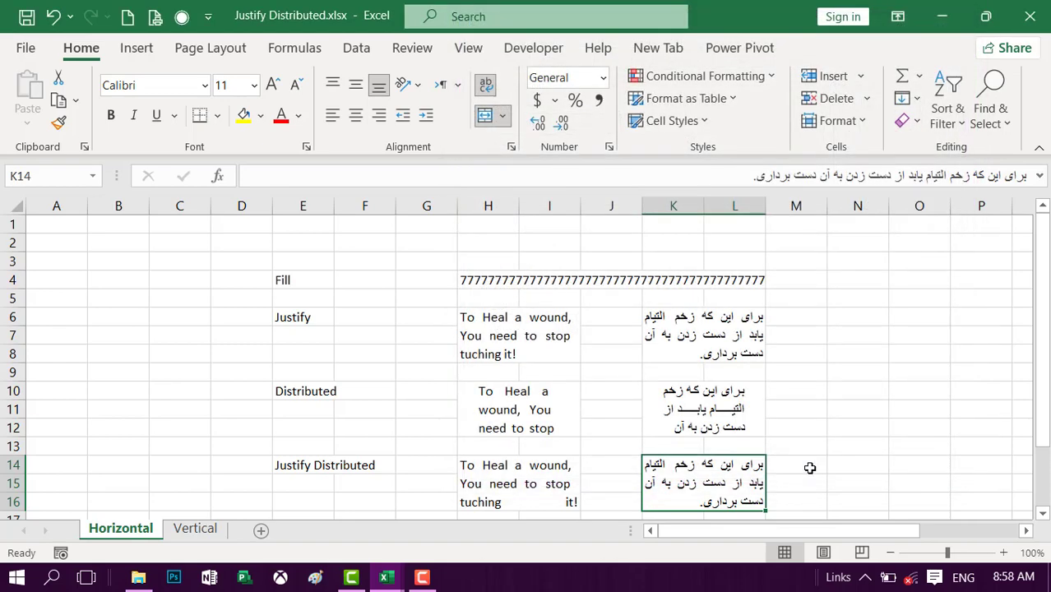
- On the Vertical sheet, make rows 6 and 9 taller beside the text blocks
{"action": "left_click", "coordinate": [194, 535]}
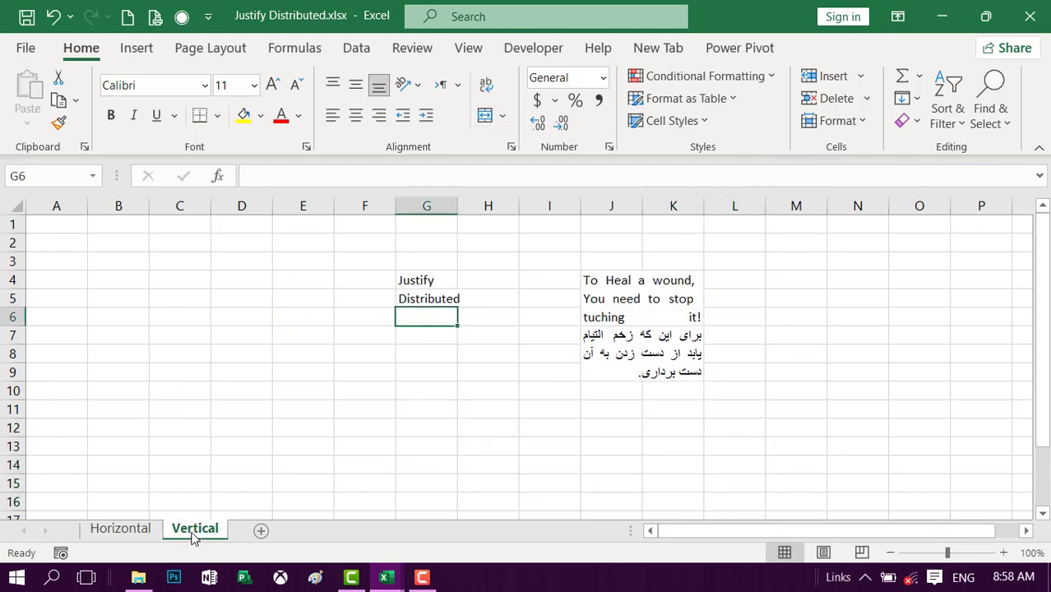
{"action": "left_click_drag", "start_coordinate": [13, 327], "coordinate": [13, 347]}
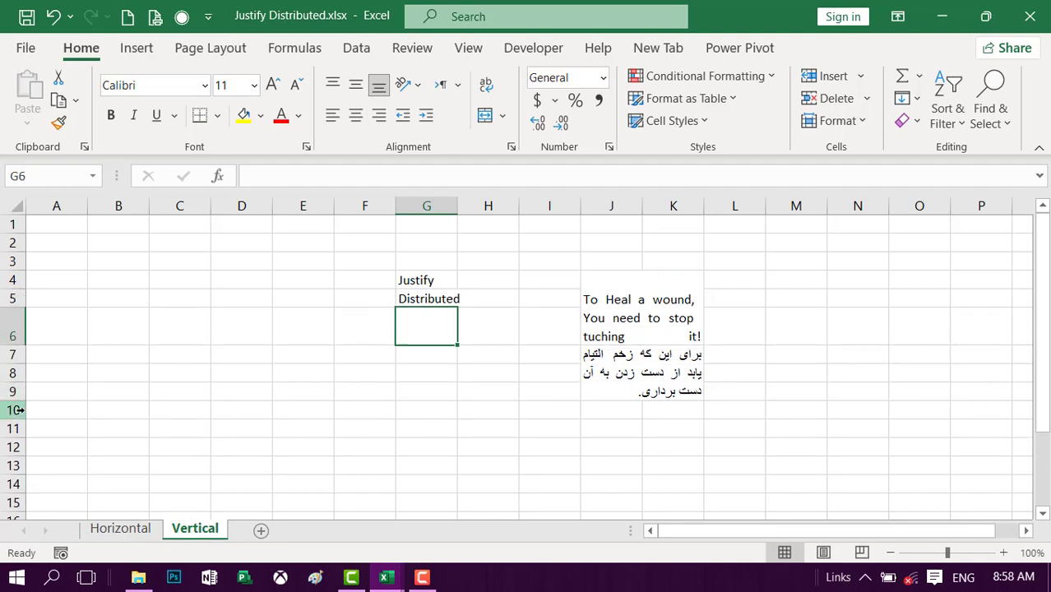
{"action": "left_click_drag", "start_coordinate": [23, 401], "coordinate": [24, 419]}
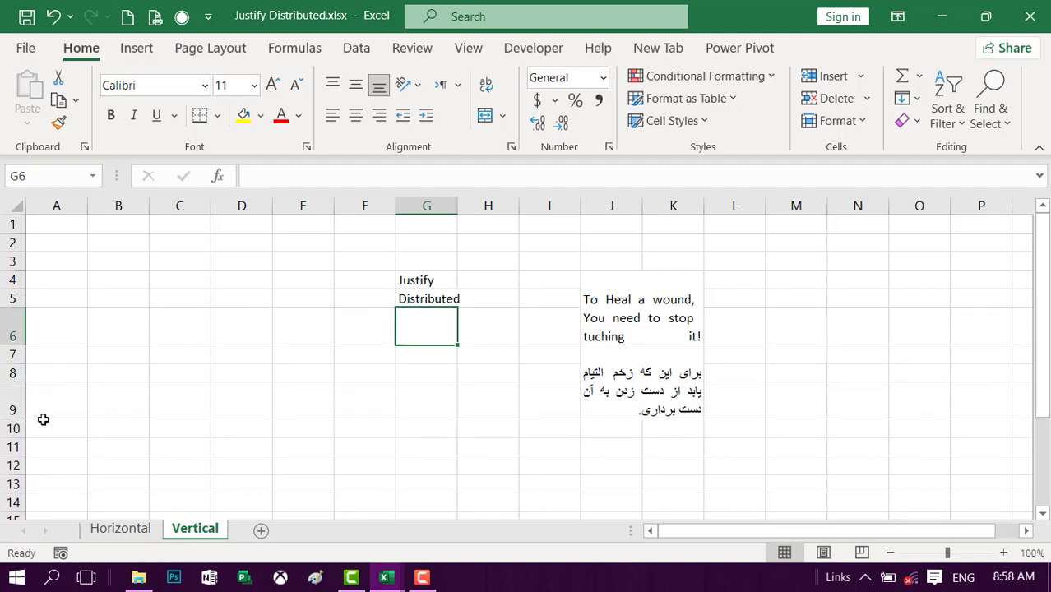
{"action": "left_click_drag", "start_coordinate": [649, 301], "coordinate": [651, 377]}
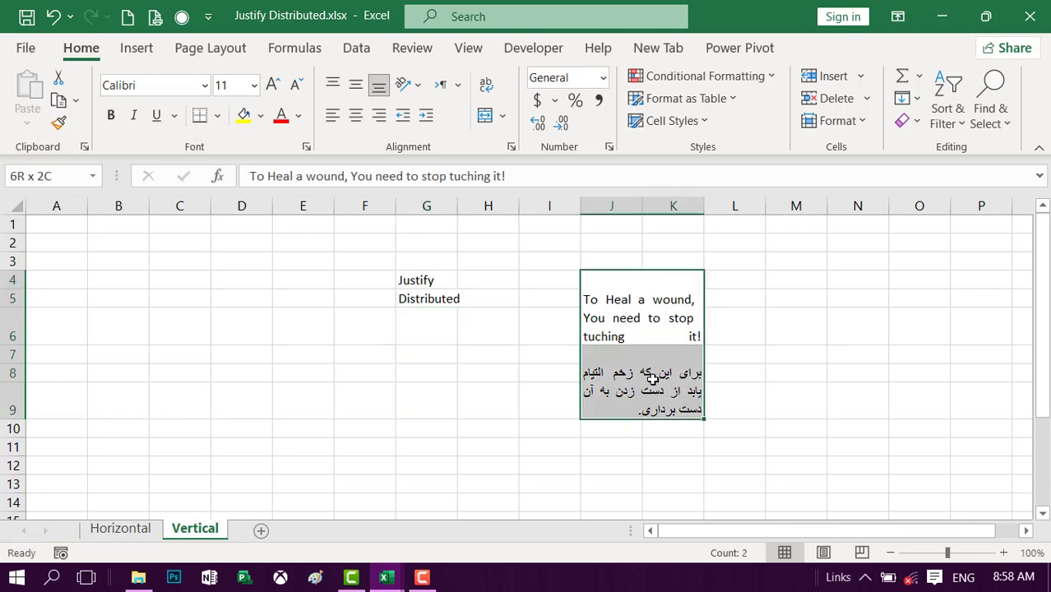
{"action": "left_click", "coordinate": [634, 309]}
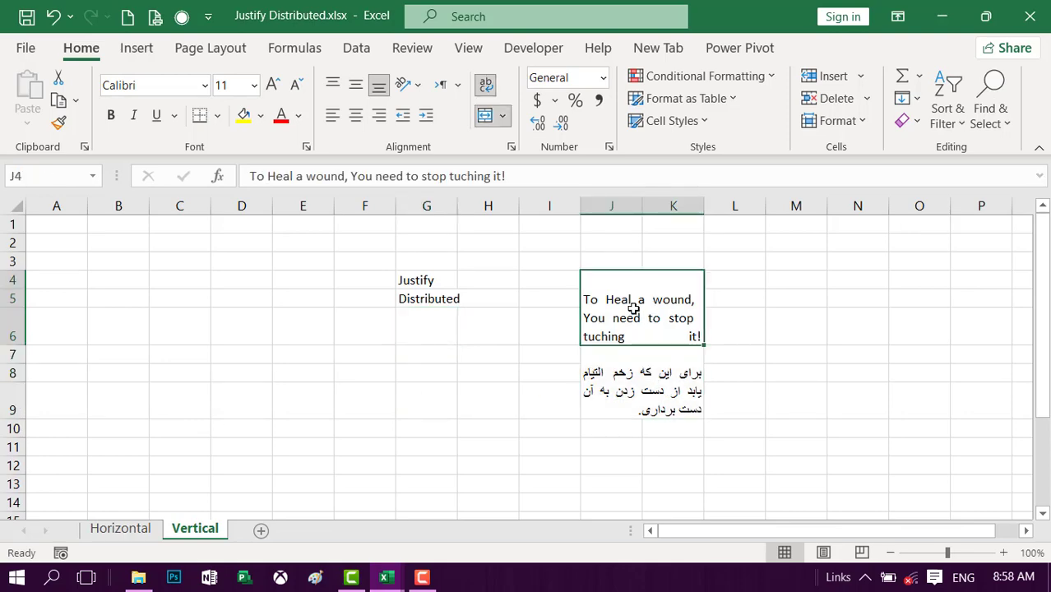
- Set the English text block in J4 to Justify vertical alignment
{"action": "key", "text": "ctrl+1"}
{"action": "left_click", "coordinate": [545, 169]}
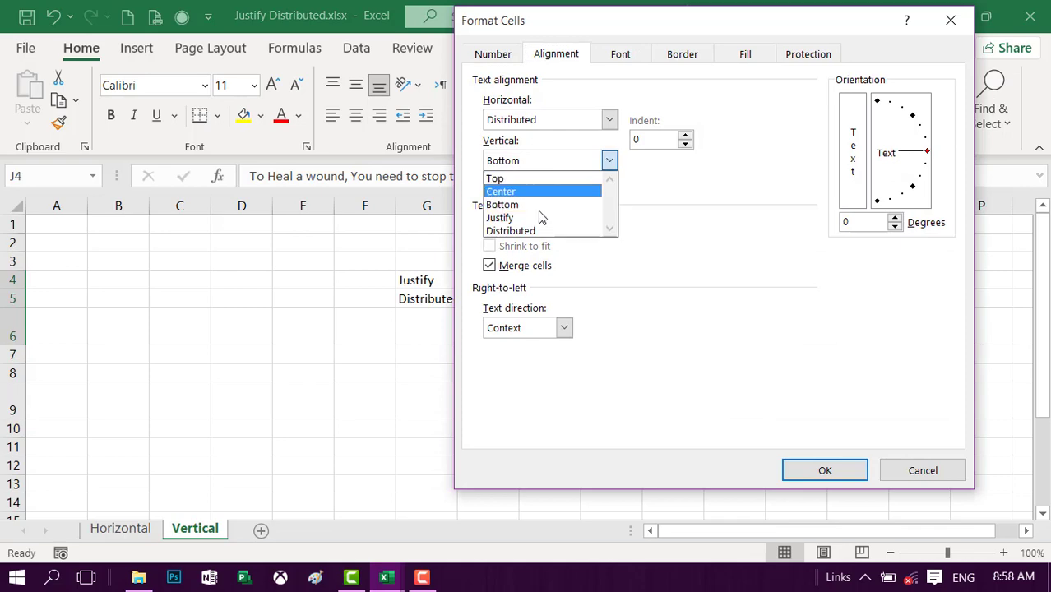
{"action": "left_click", "coordinate": [539, 214]}
{"action": "left_click", "coordinate": [814, 480]}
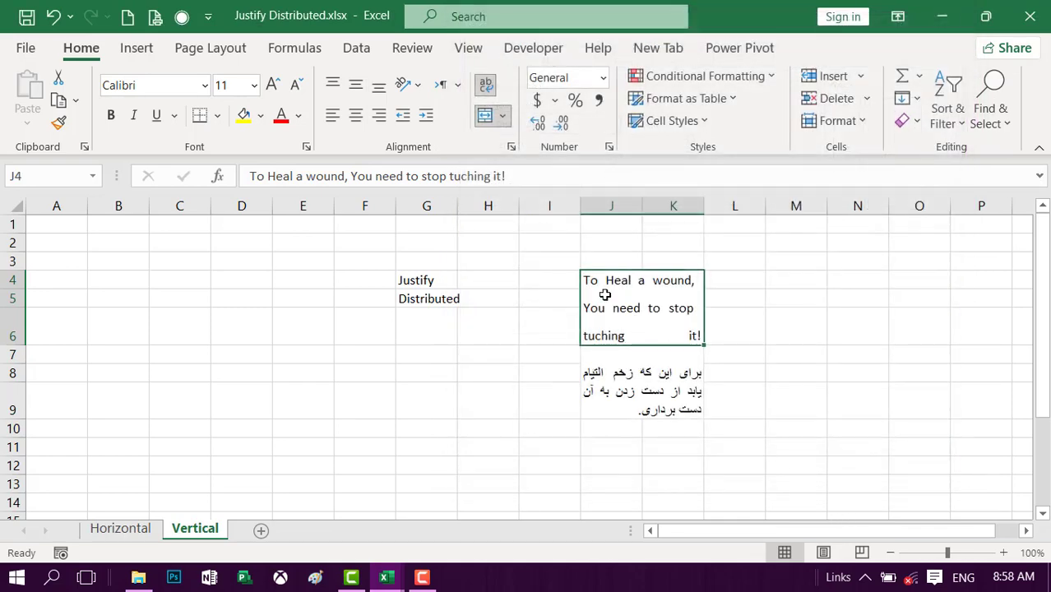
- Give the Persian block in J7 Distributed vertical alignment and make row 7 taller
{"action": "left_click", "coordinate": [657, 401]}
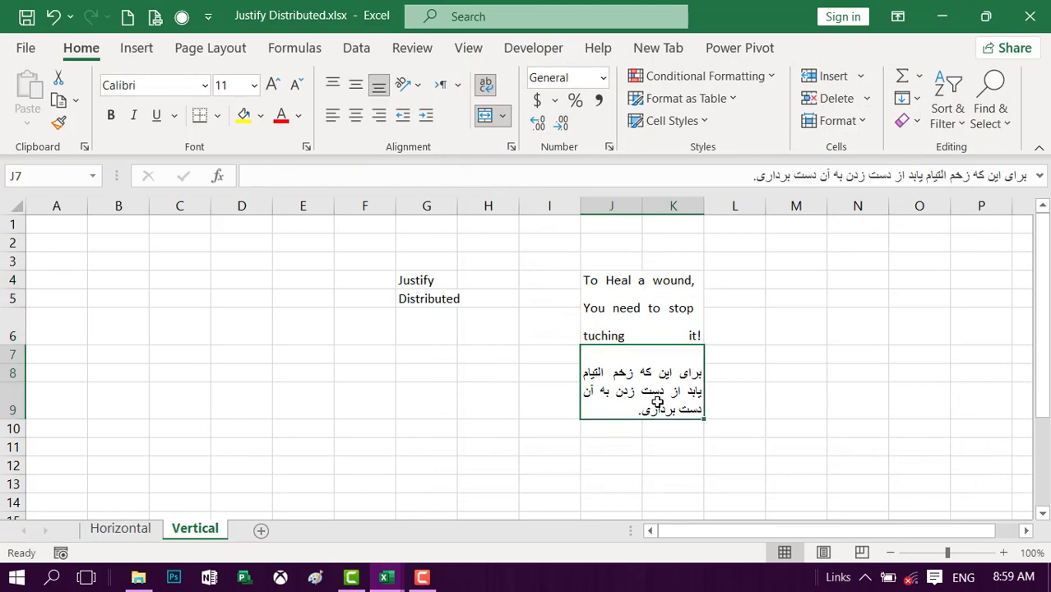
{"action": "key", "text": "ctrl+1"}
{"action": "left_click", "coordinate": [555, 165]}
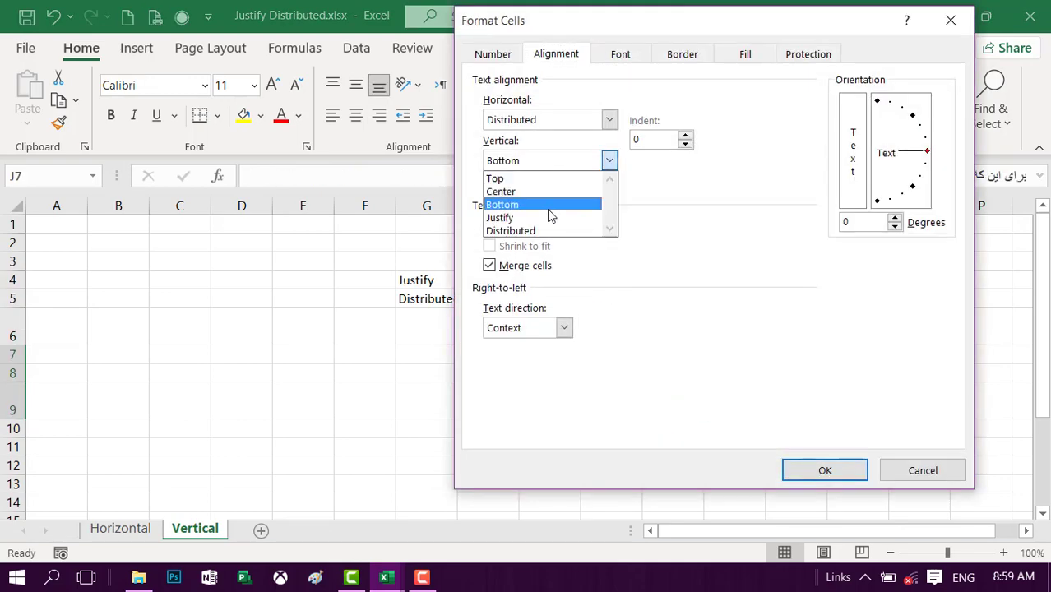
{"action": "left_click", "coordinate": [550, 230]}
{"action": "left_click", "coordinate": [814, 470]}
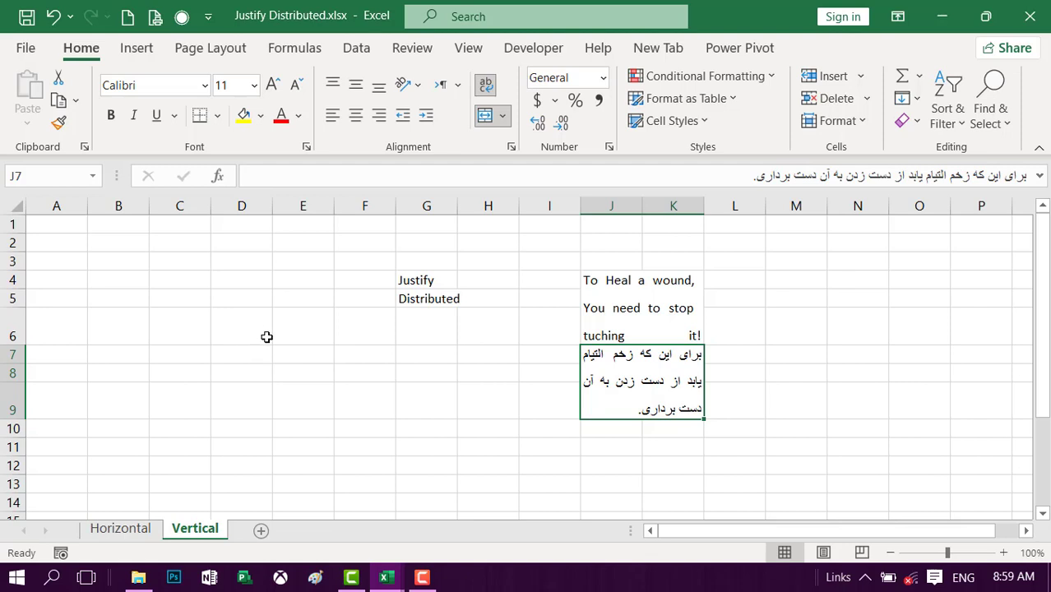
{"action": "left_click_drag", "start_coordinate": [13, 363], "coordinate": [12, 425]}
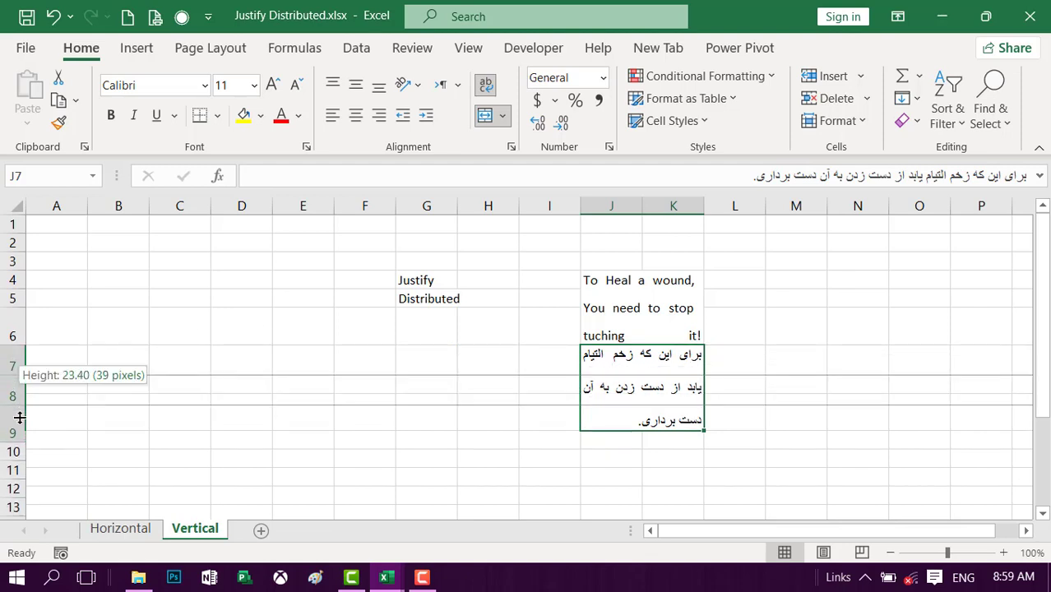
{"action": "left_click", "coordinate": [178, 327]}
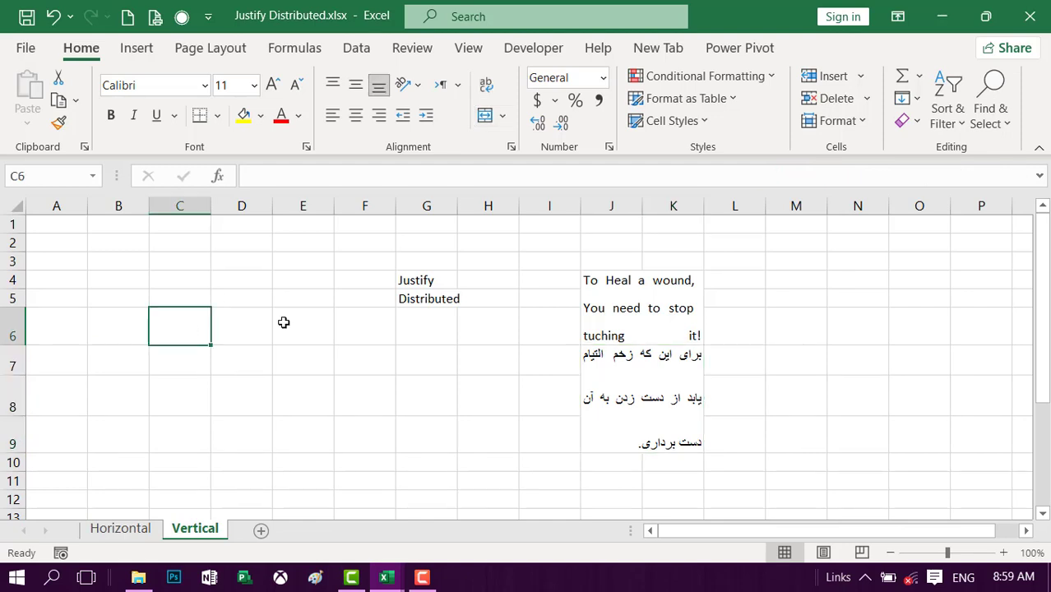
- Enter 1 into C6, C7 and C8
{"action": "type", "text": "1 "}
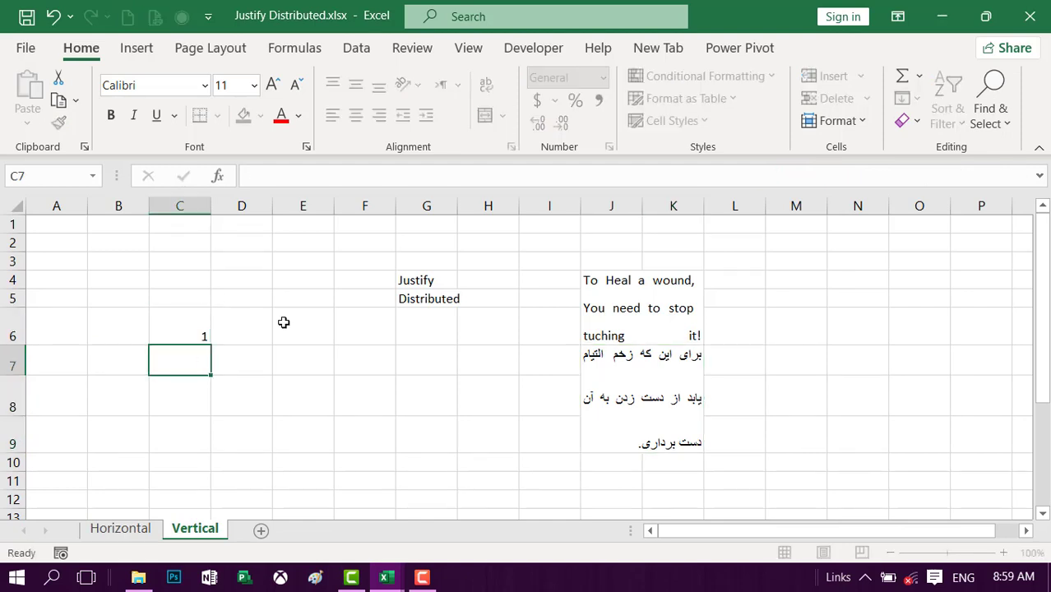
{"action": "type", "text": "1 1"}
{"action": "key", "text": "Right"}
{"action": "key", "text": "Up"}
{"action": "key", "text": "Up"}
{"action": "key", "text": "Up"}
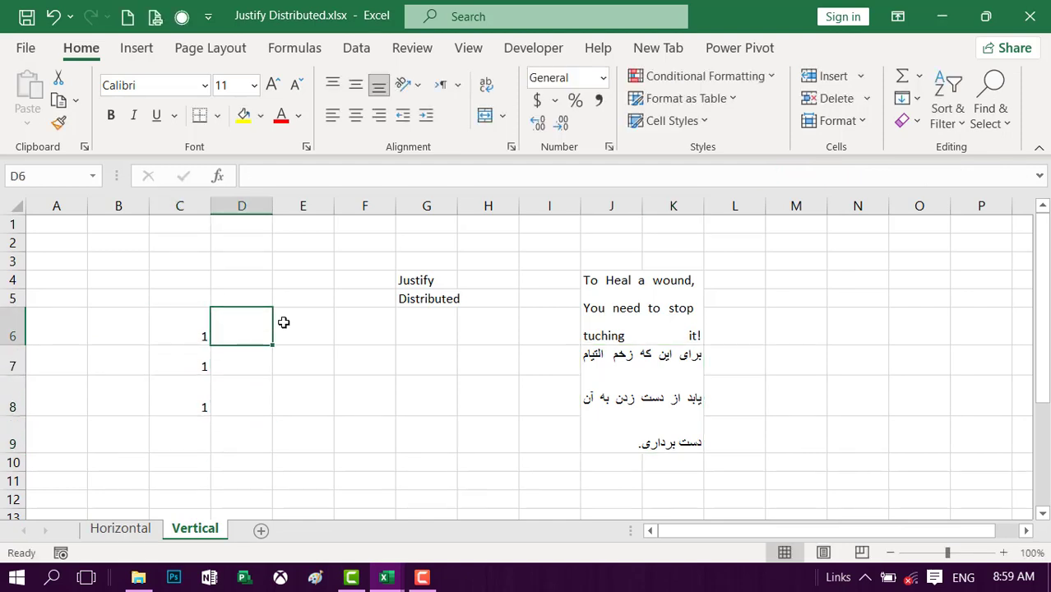
{"action": "key", "text": "Right"}
{"action": "key", "text": "Right"}
{"action": "key", "text": "Down"}
{"action": "key", "text": "Left"}
{"action": "key", "text": "Up"}
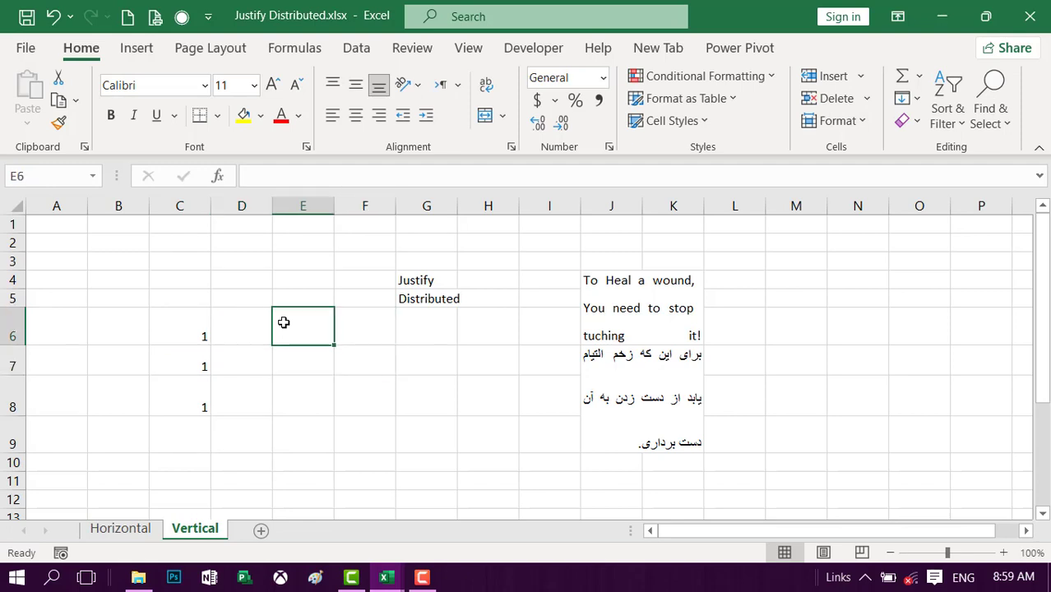
- Enter 1 into E6:E8, then select C6:C8 and bring up Format Cells
{"action": "type", "text": "1"}
{"action": "key", "text": "Return"}
{"action": "type", "text": "1"}
{"action": "key", "text": "Return"}
{"action": "type", "text": "1"}
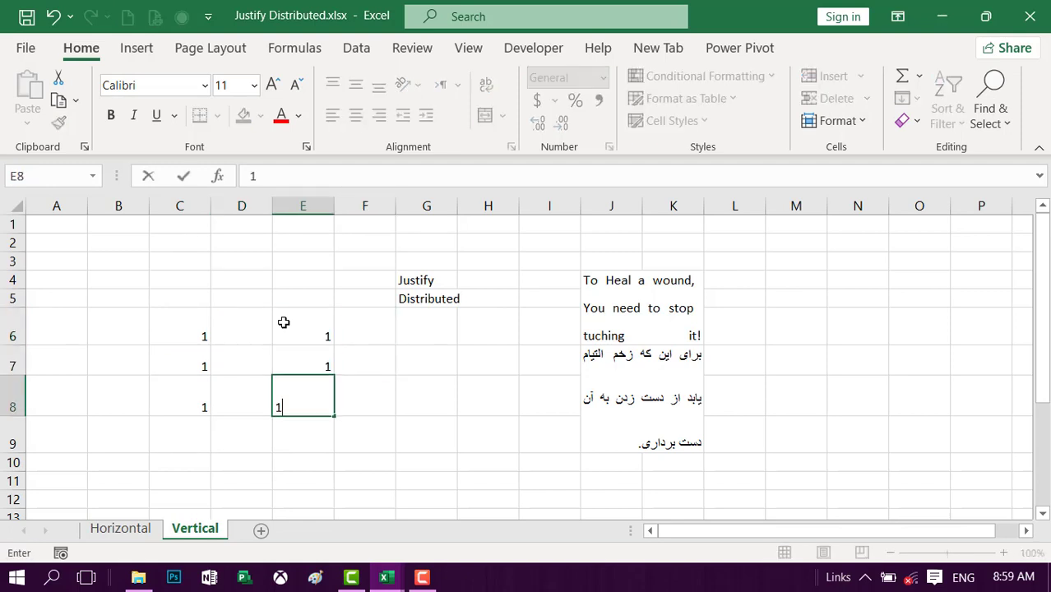
{"action": "key", "text": "Left"}
{"action": "key", "text": "Up"}
{"action": "key", "text": "Up"}
{"action": "key", "text": "Left"}
{"action": "key", "text": "shift+Down"}
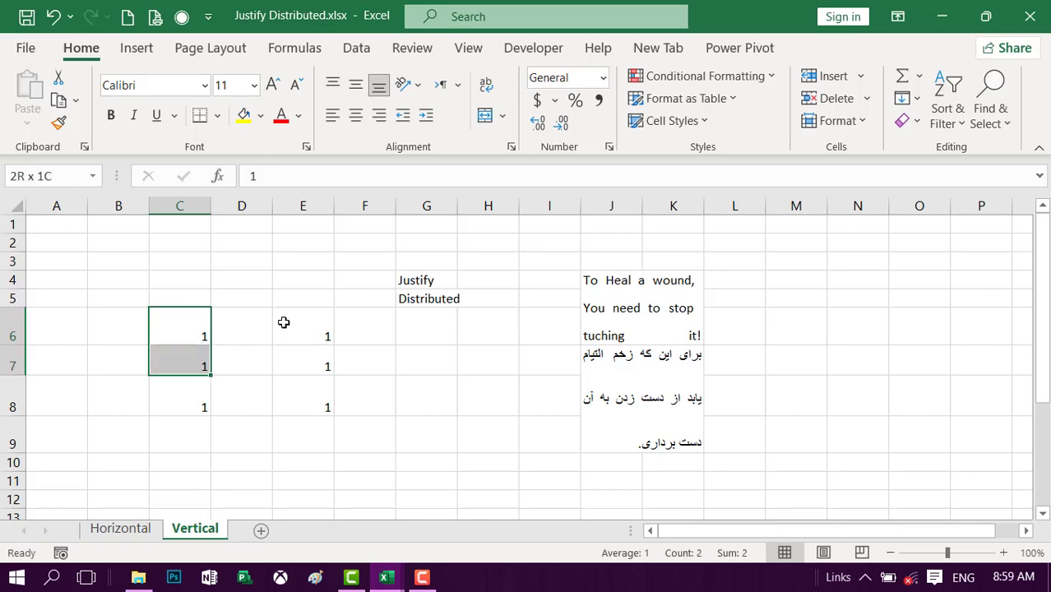
{"action": "key", "text": "shift+Down"}
{"action": "key", "text": "ctrl+1"}
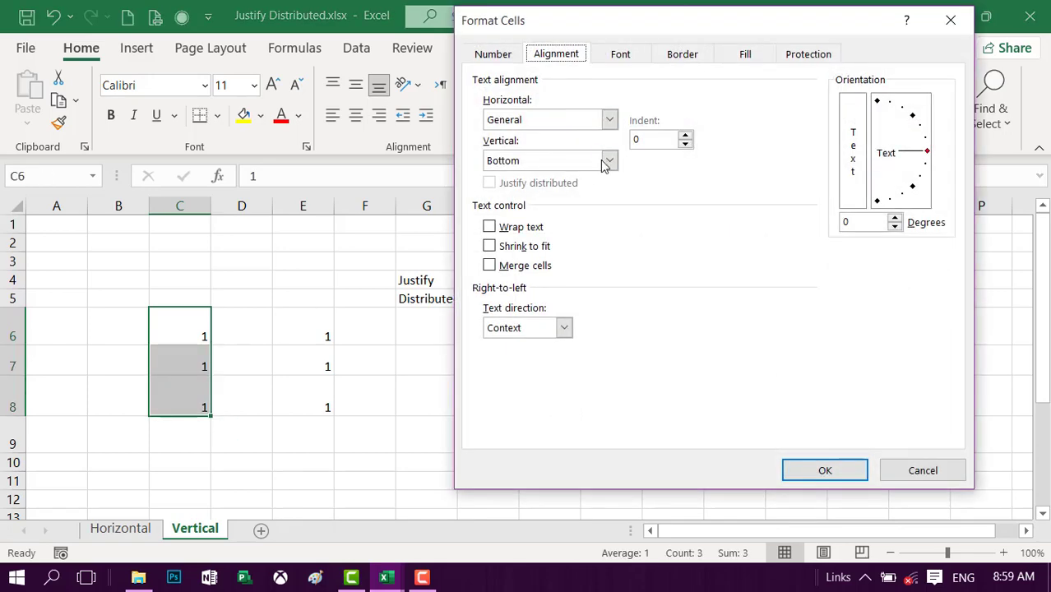
- Set C6:C8 to Justify vertical alignment
{"action": "left_click", "coordinate": [575, 164]}
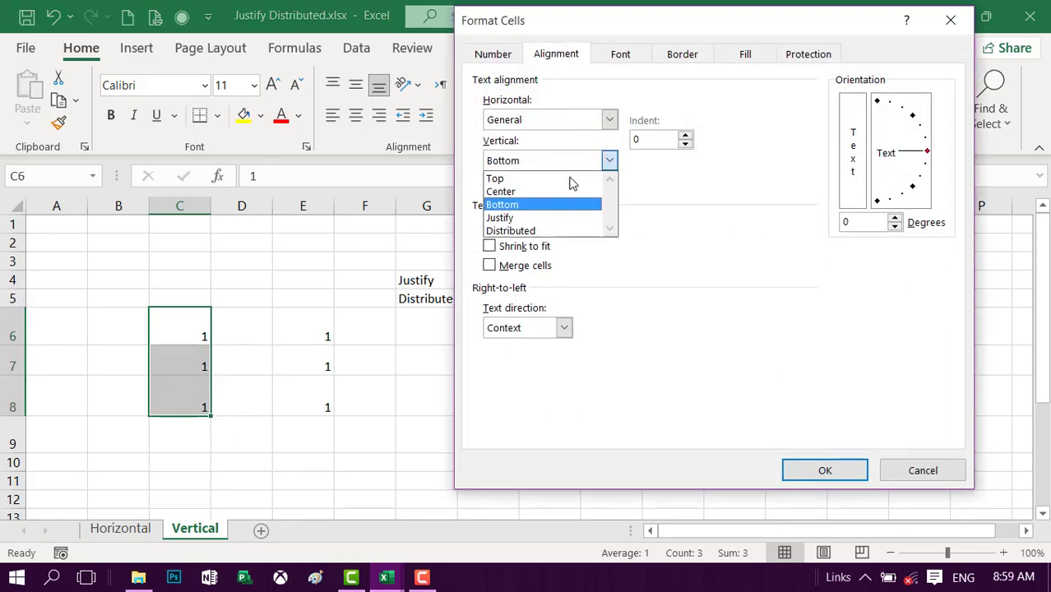
{"action": "left_click", "coordinate": [558, 217]}
{"action": "left_click", "coordinate": [824, 471]}
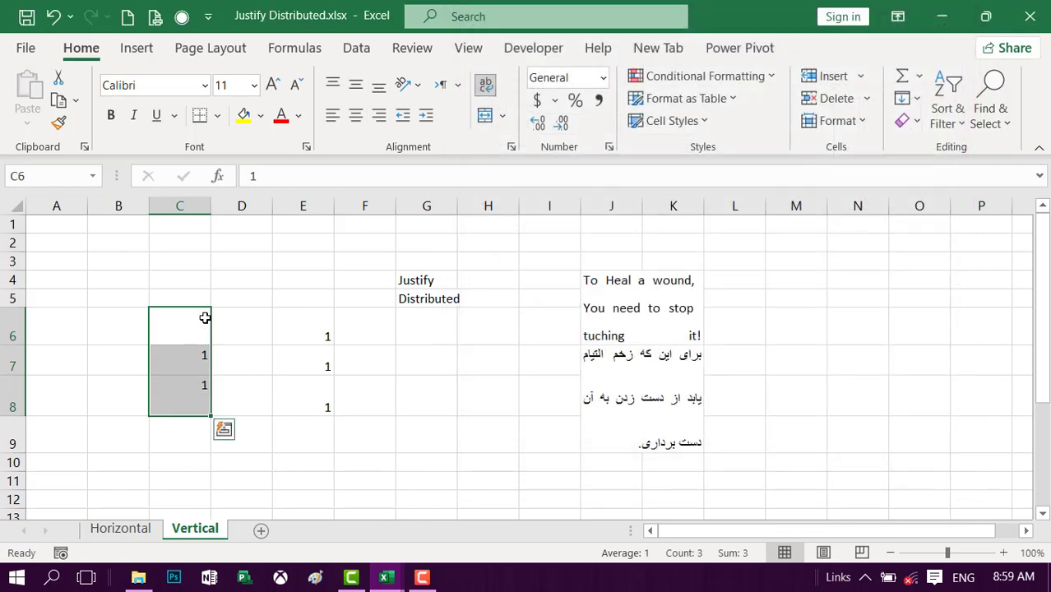
- Give E6:E8 Distributed vertical alignment
{"action": "left_click_drag", "start_coordinate": [311, 342], "coordinate": [328, 398]}
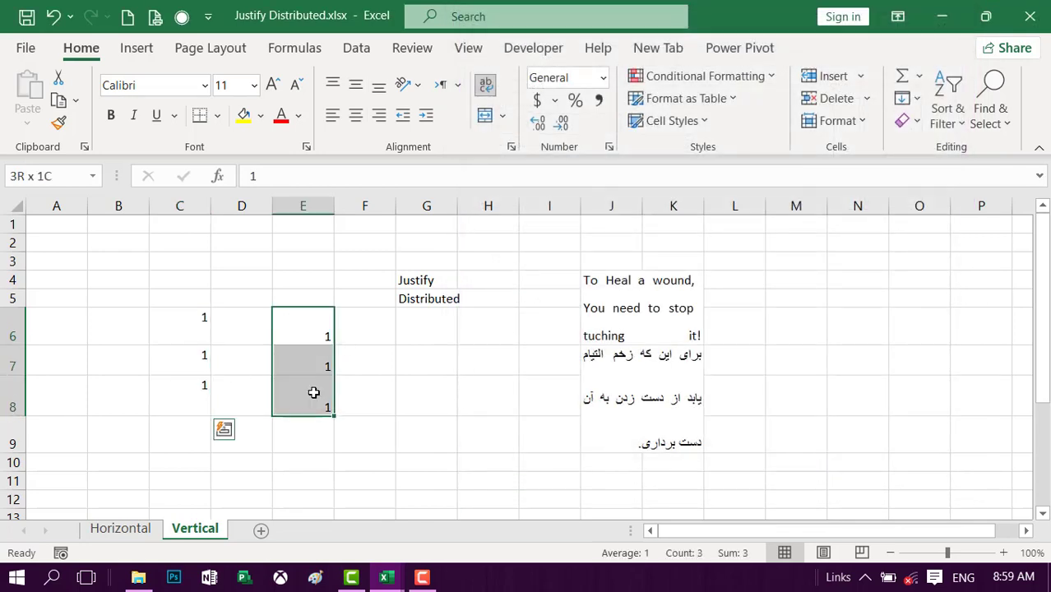
{"action": "key", "text": "ctrl+1"}
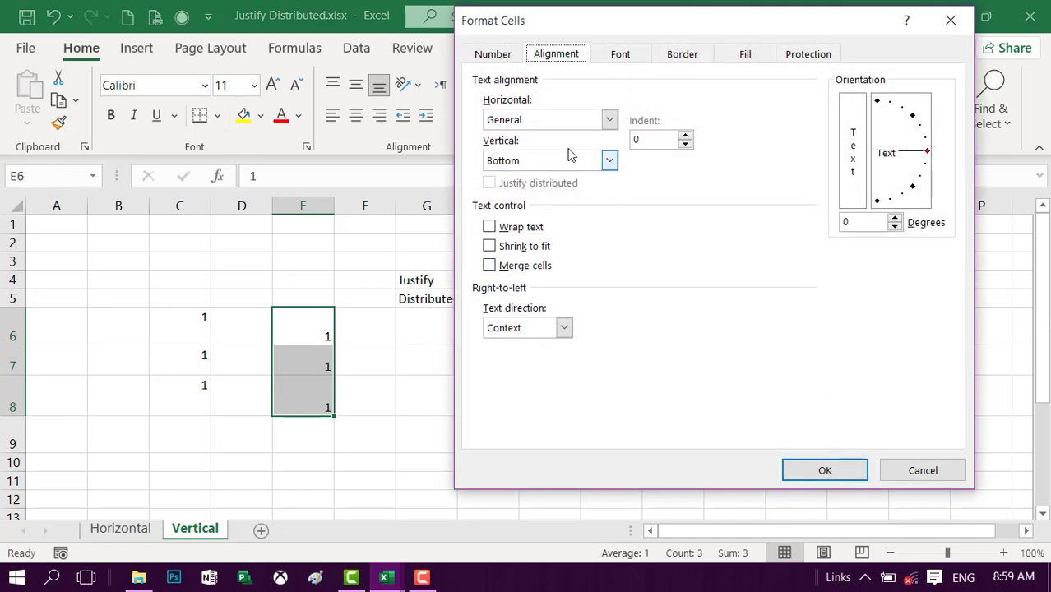
{"action": "left_click", "coordinate": [563, 161]}
{"action": "left_click", "coordinate": [540, 231]}
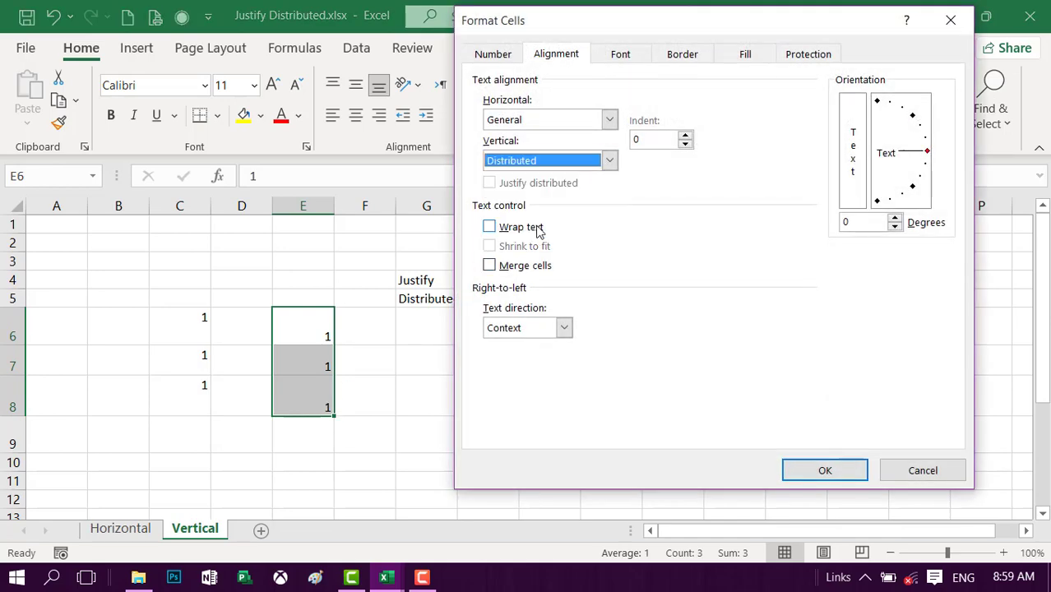
{"action": "left_click", "coordinate": [810, 470]}
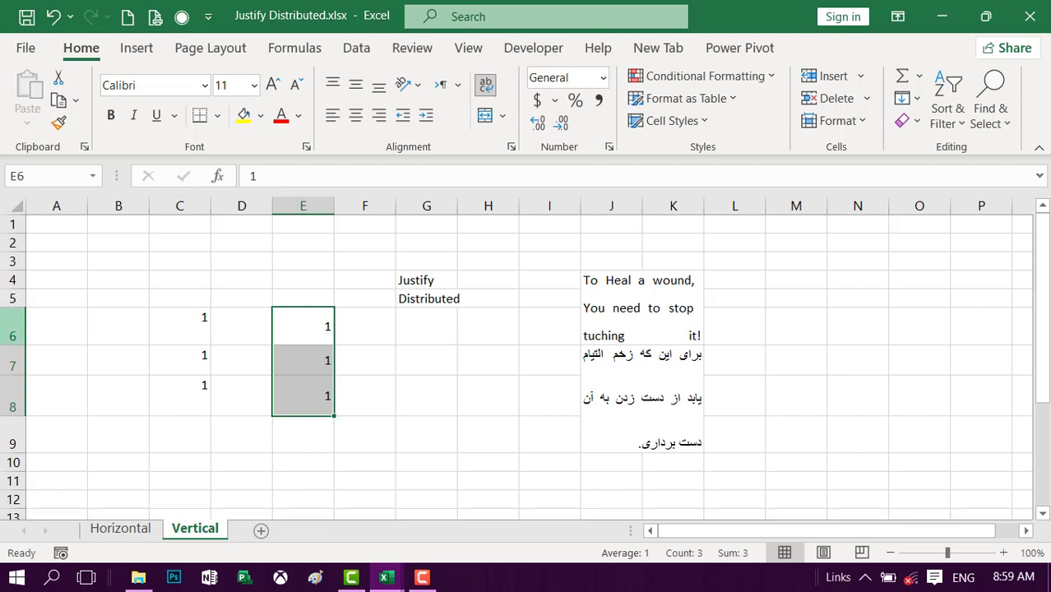
- Drag row 6 down to 23.40 points, then compare C6:C8 with E8 and select merged cell J4
{"action": "left_click_drag", "start_coordinate": [14, 335], "coordinate": [19, 344]}
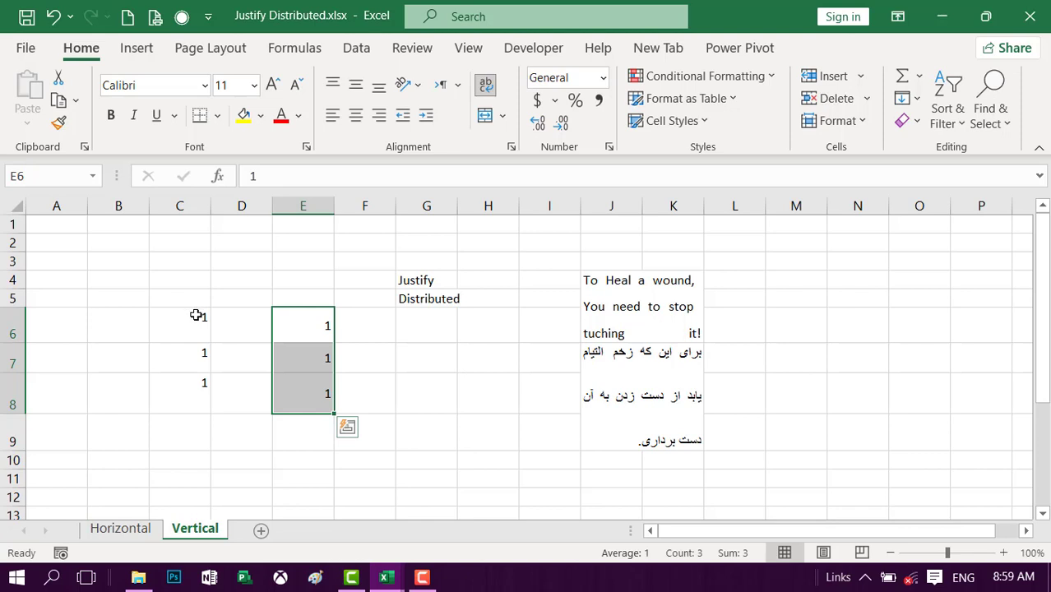
{"action": "left_click_drag", "start_coordinate": [196, 315], "coordinate": [195, 385]}
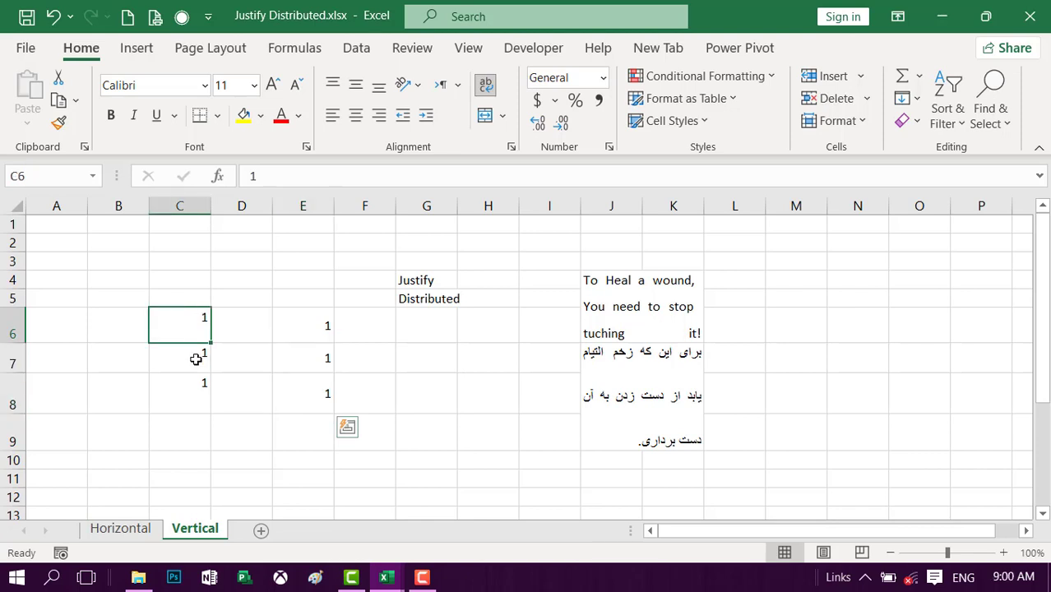
{"action": "left_click", "coordinate": [298, 386]}
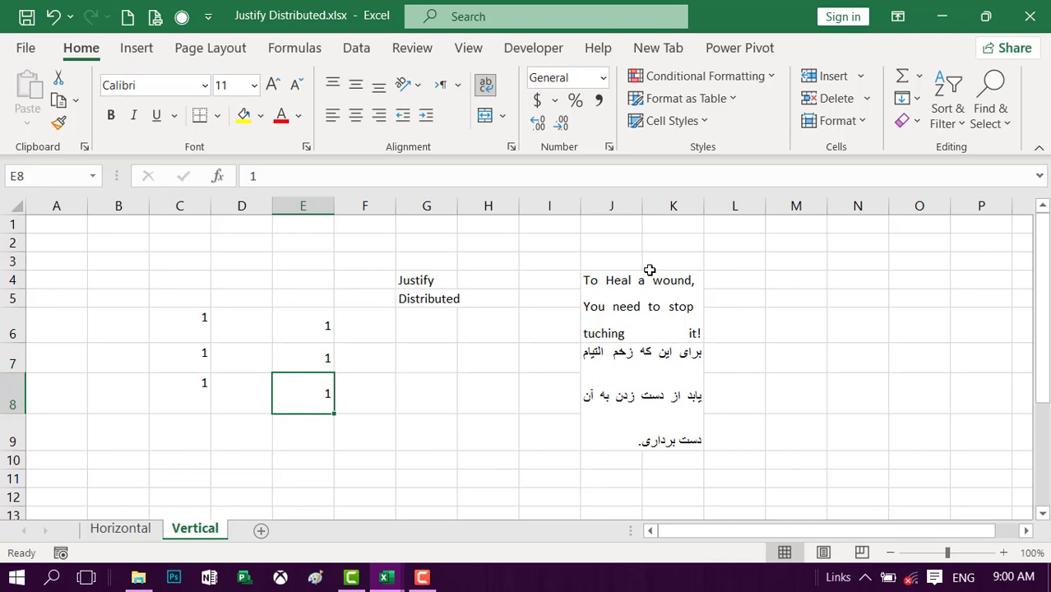
{"action": "left_click", "coordinate": [631, 316]}
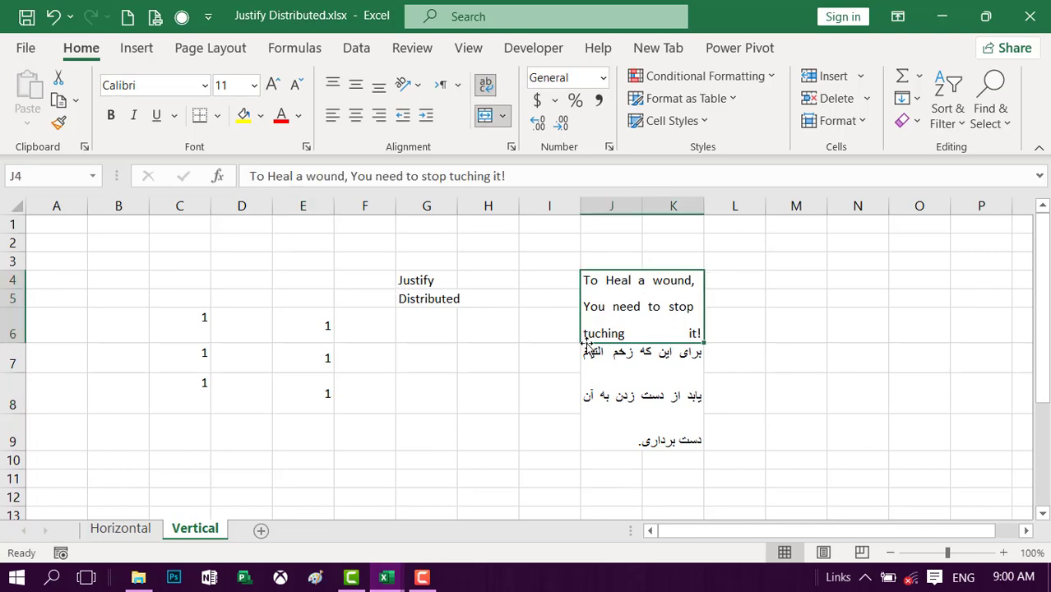
{"action": "key", "text": "ctrl+1"}
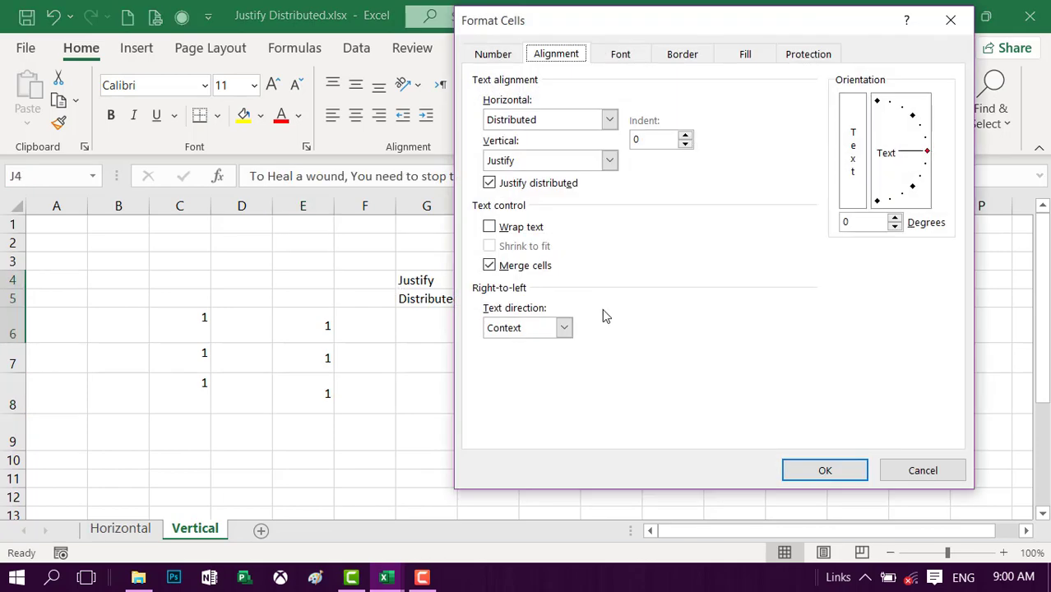
{"action": "left_click", "coordinate": [526, 265]}
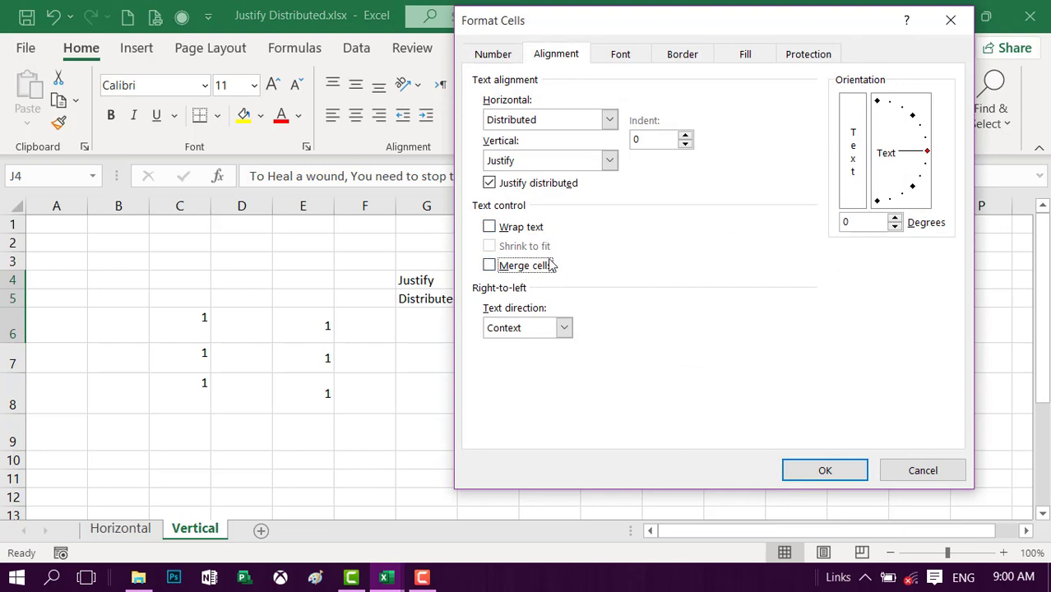
{"action": "left_click", "coordinate": [925, 470]}
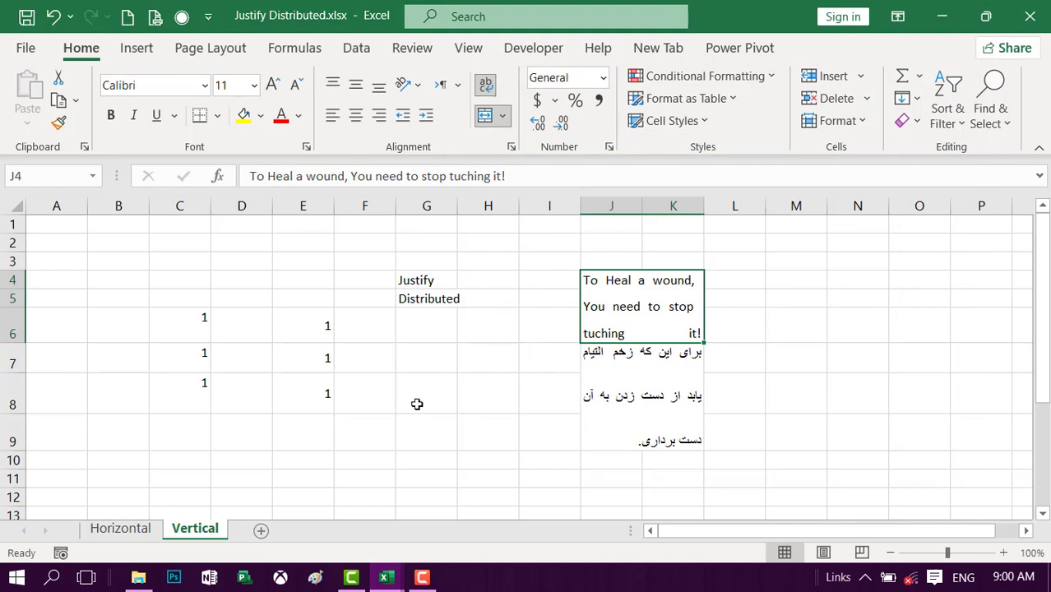
{"action": "left_click_drag", "start_coordinate": [1044, 370], "coordinate": [1044, 392]}
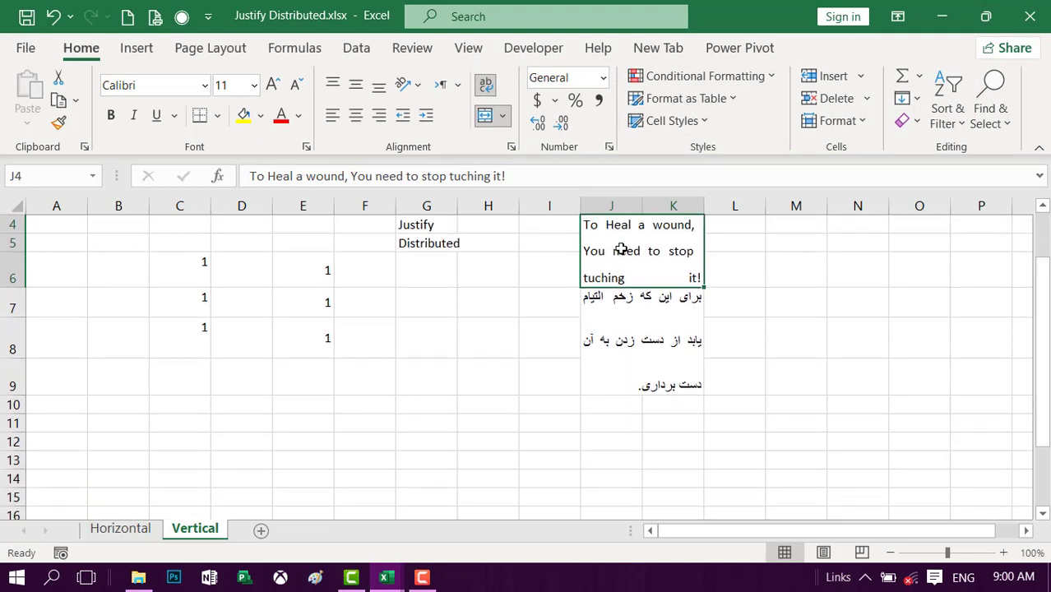
{"action": "key", "text": "ctrl+z"}
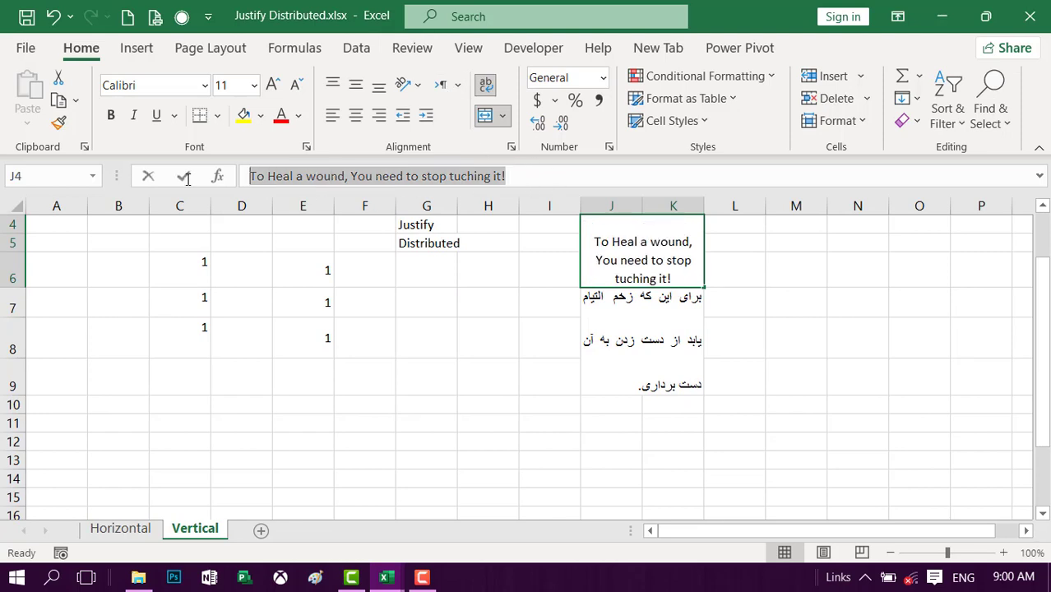
{"action": "left_click", "coordinate": [290, 389]}
{"action": "left_click_drag", "start_coordinate": [258, 384], "coordinate": [375, 388]}
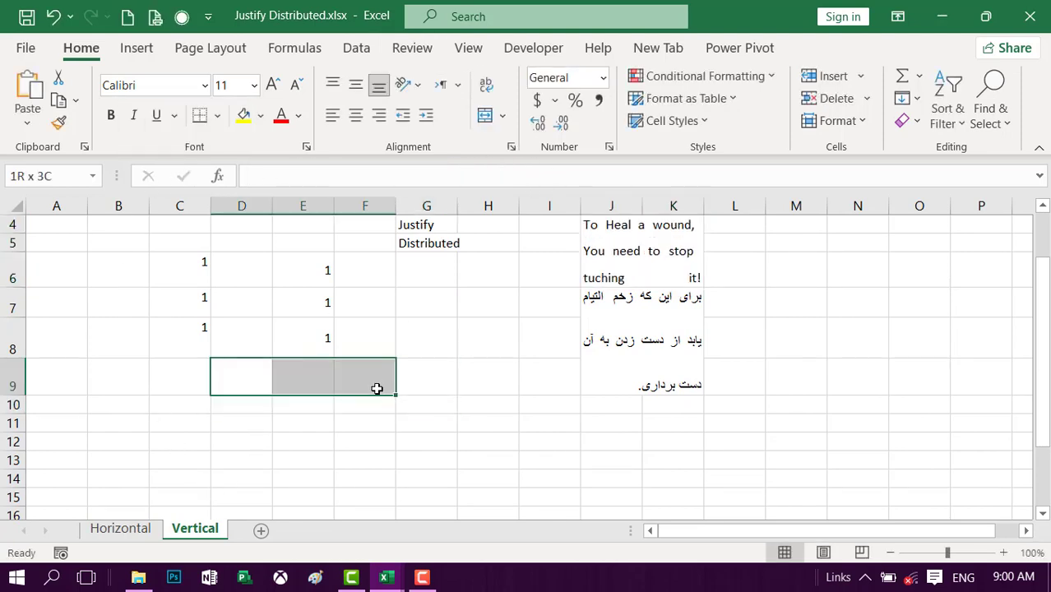
- Merge D9:F9 into one centred cell and paste the wound sentence into it
{"action": "left_click", "coordinate": [485, 115]}
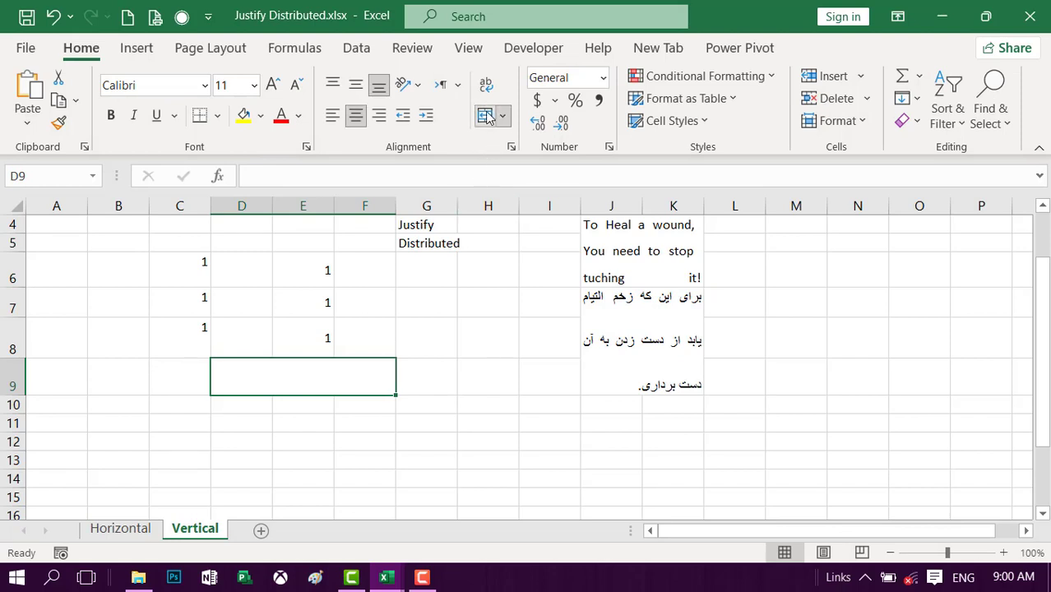
{"action": "key", "text": "ctrl+v"}
{"action": "left_click", "coordinate": [493, 351]}
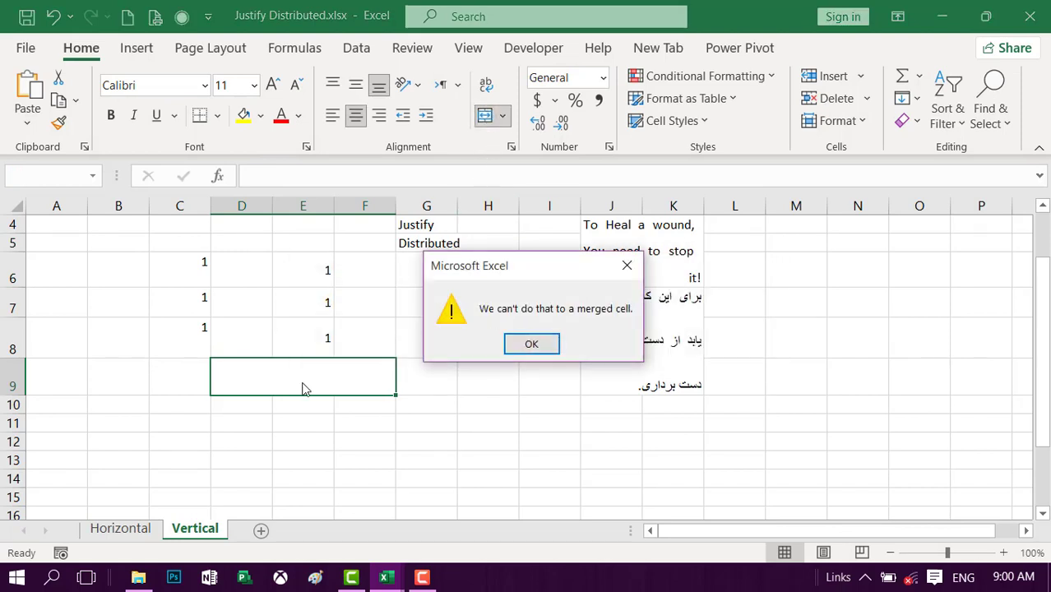
{"action": "left_click", "coordinate": [536, 344]}
{"action": "double_click", "coordinate": [305, 385]}
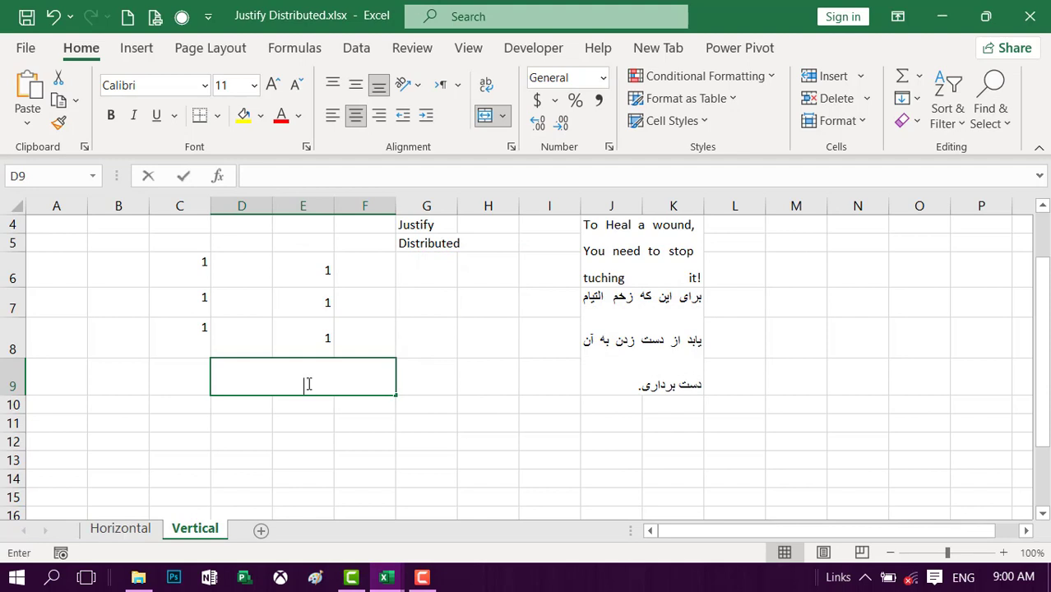
{"action": "type", "text": "To Heal a wound, You need to stop tuching it!"}
{"action": "key", "text": "Return"}
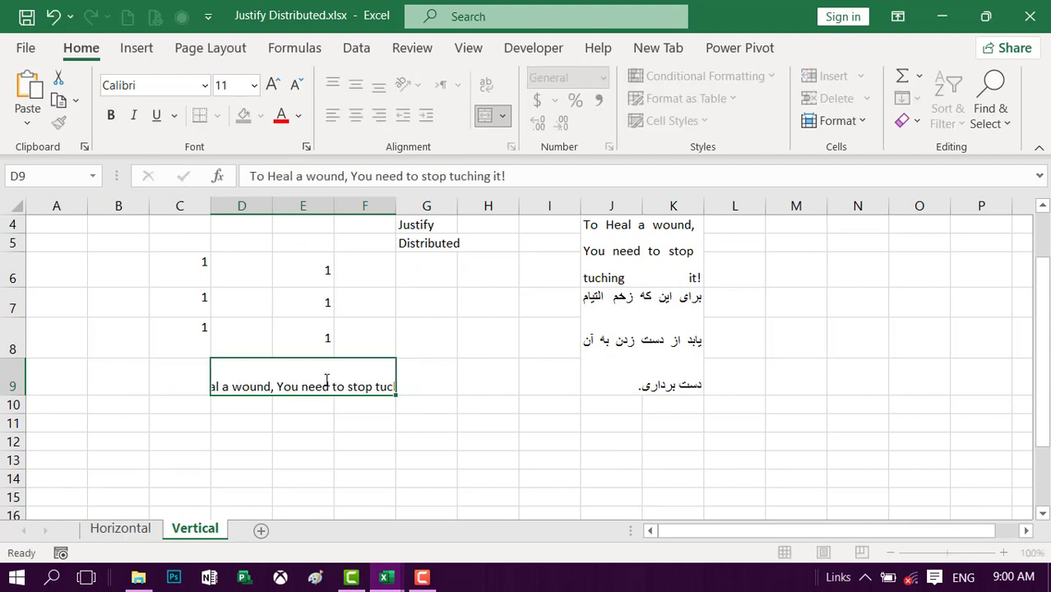
- Turn on Shrink to fit for merged cell D9 in Format Cells
{"action": "left_click", "coordinate": [314, 380]}
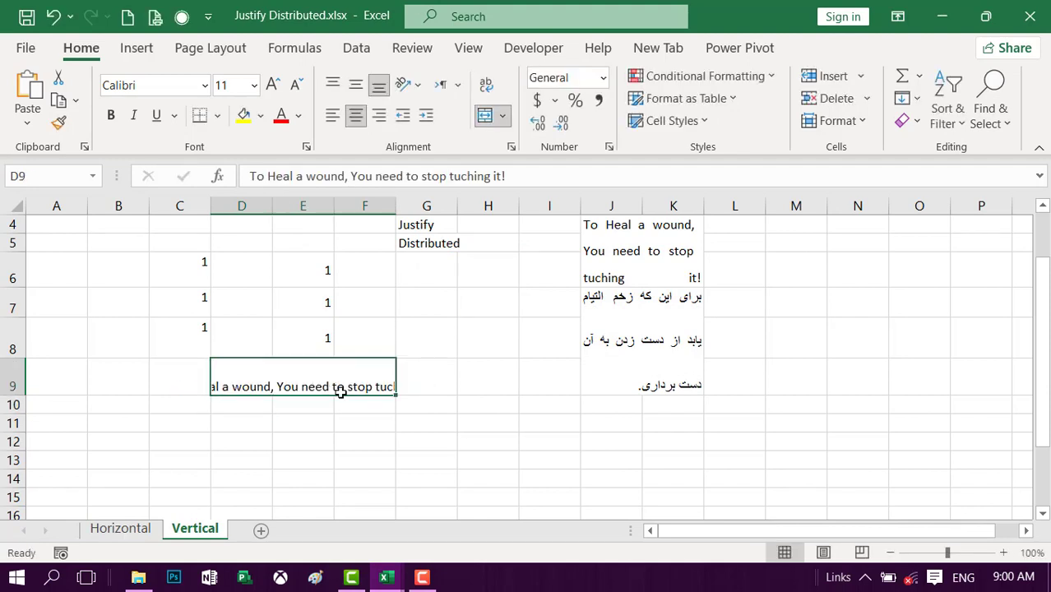
{"action": "key", "text": "ctrl+1"}
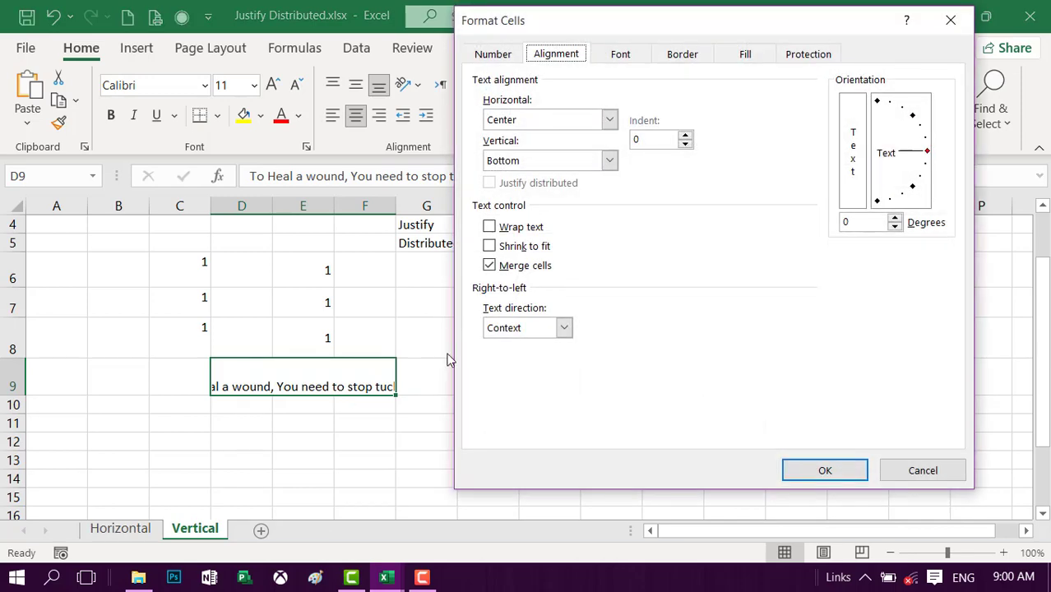
{"action": "left_click", "coordinate": [530, 248]}
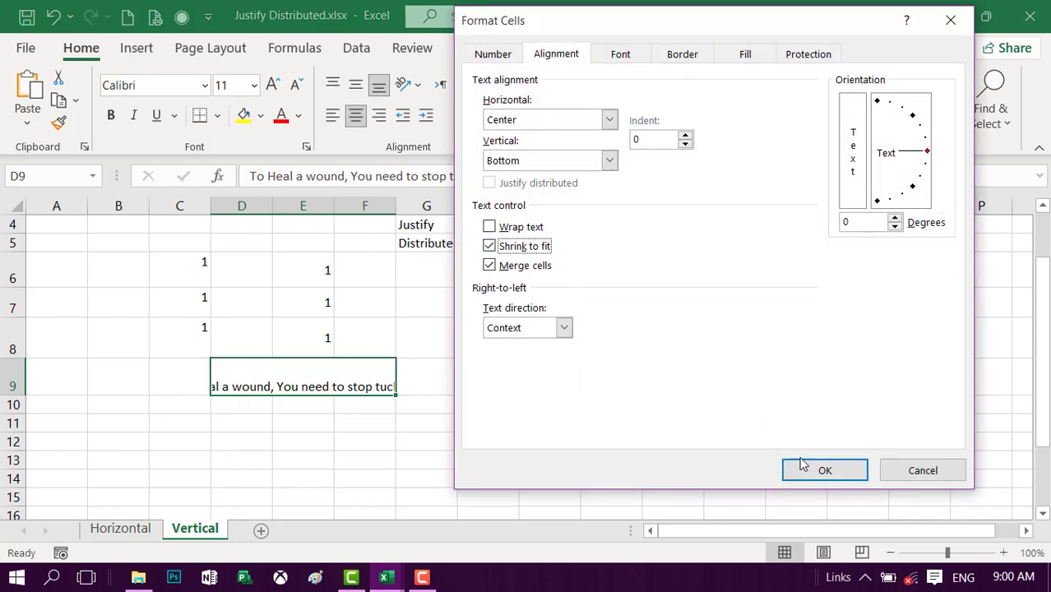
{"action": "left_click", "coordinate": [805, 477]}
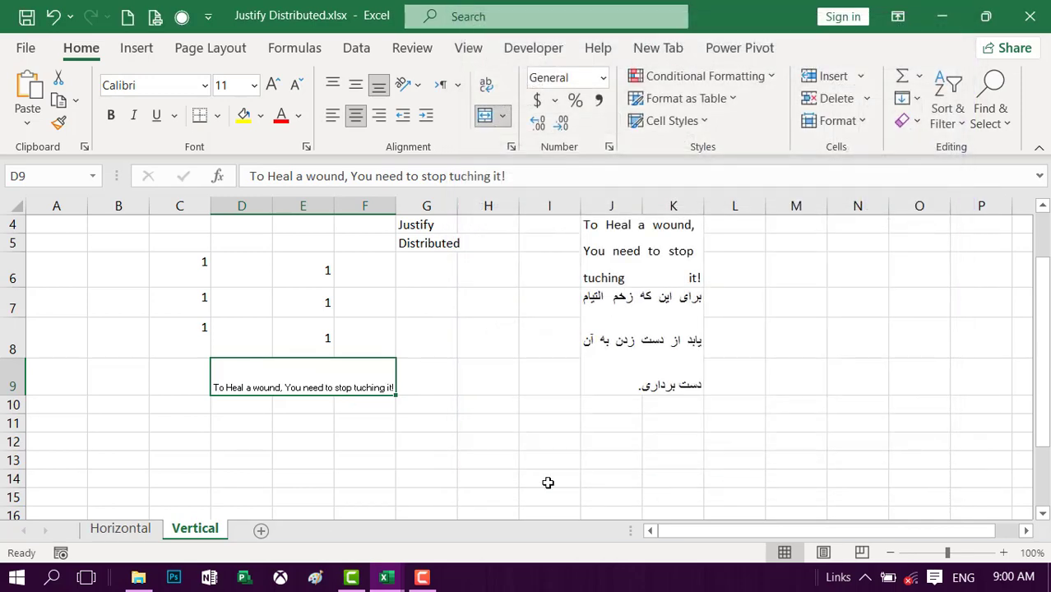